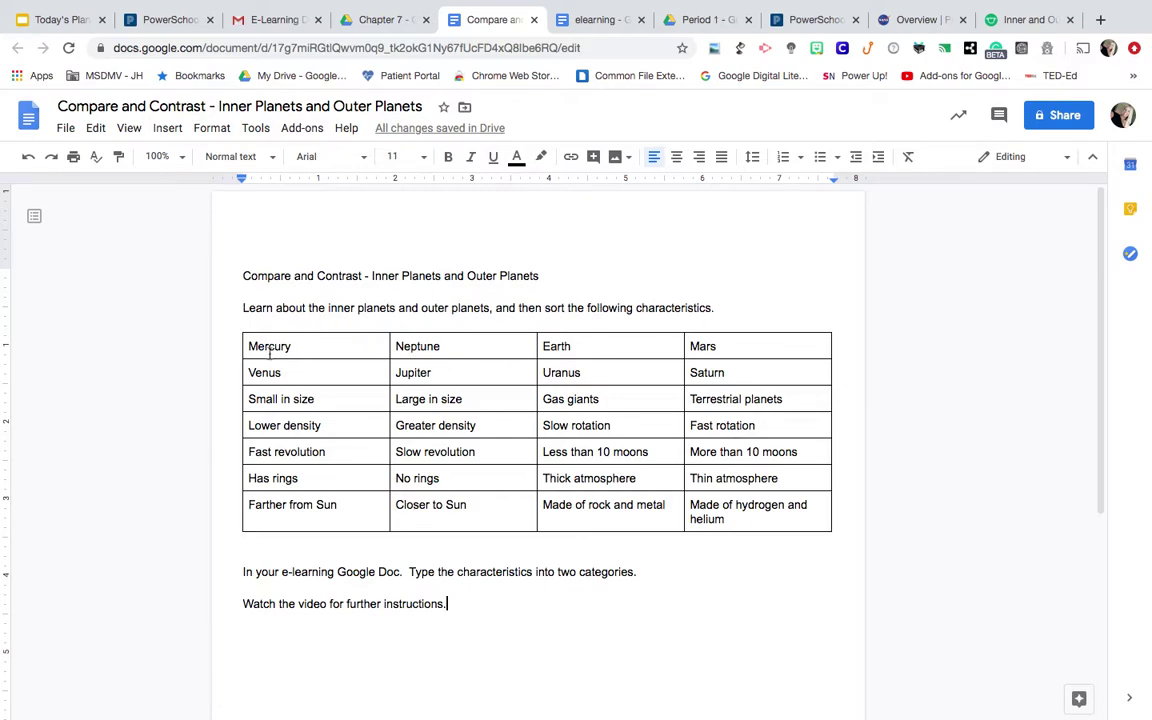
- Review the planet names and characteristics in the table, including the bottom row on distance from the Sun
drag(248, 345, 808, 510)
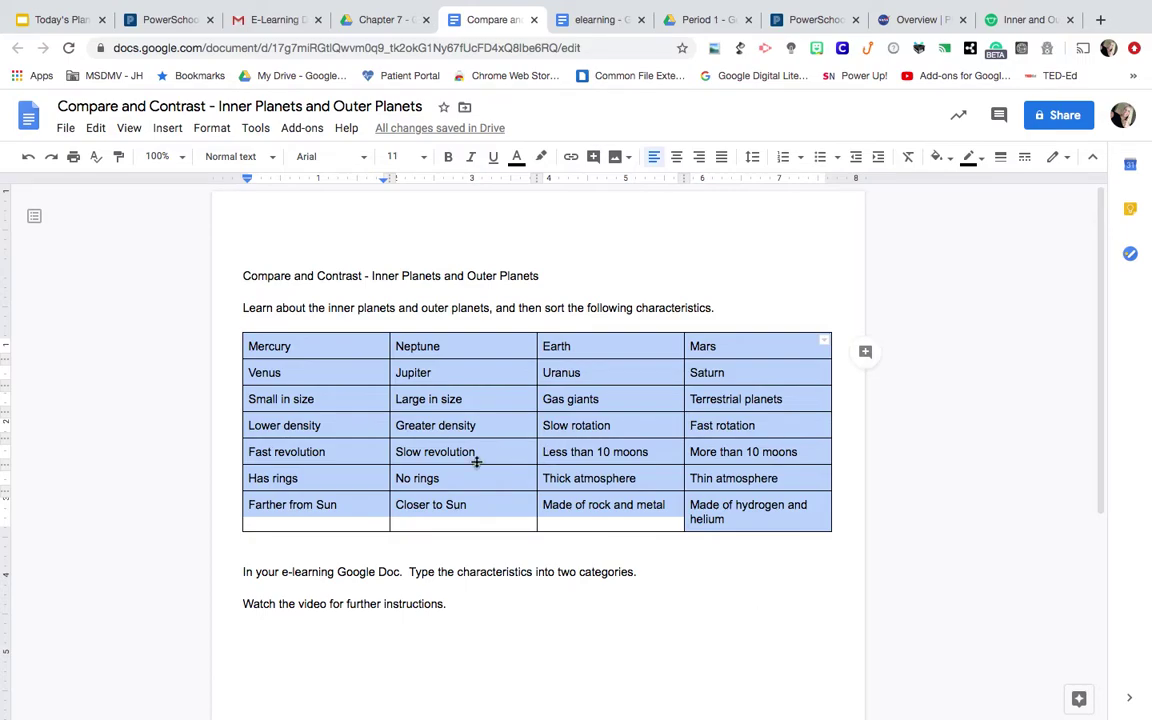
click(481, 497)
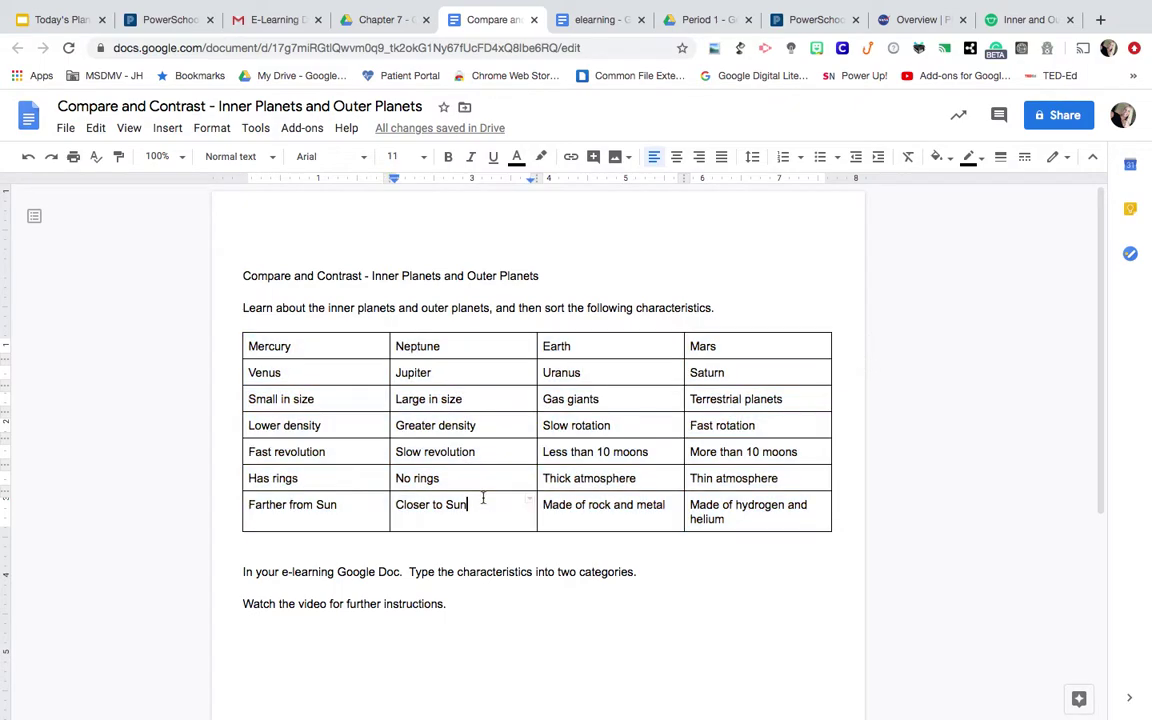
drag(249, 504, 471, 507)
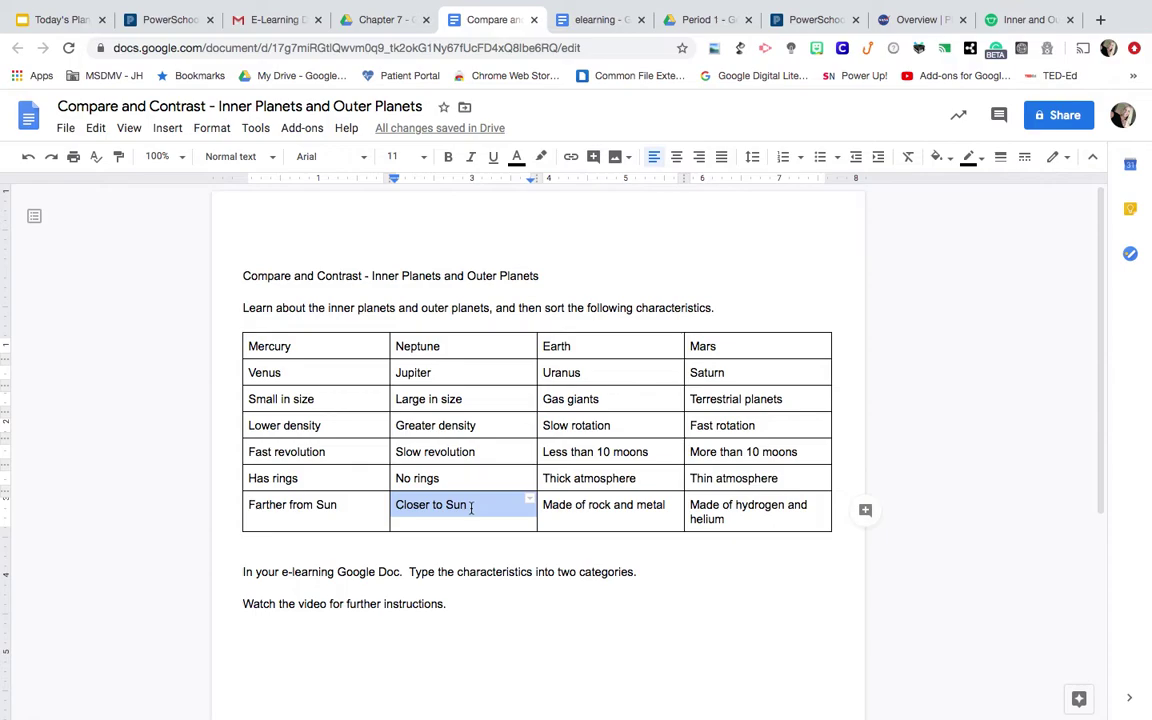
click(501, 620)
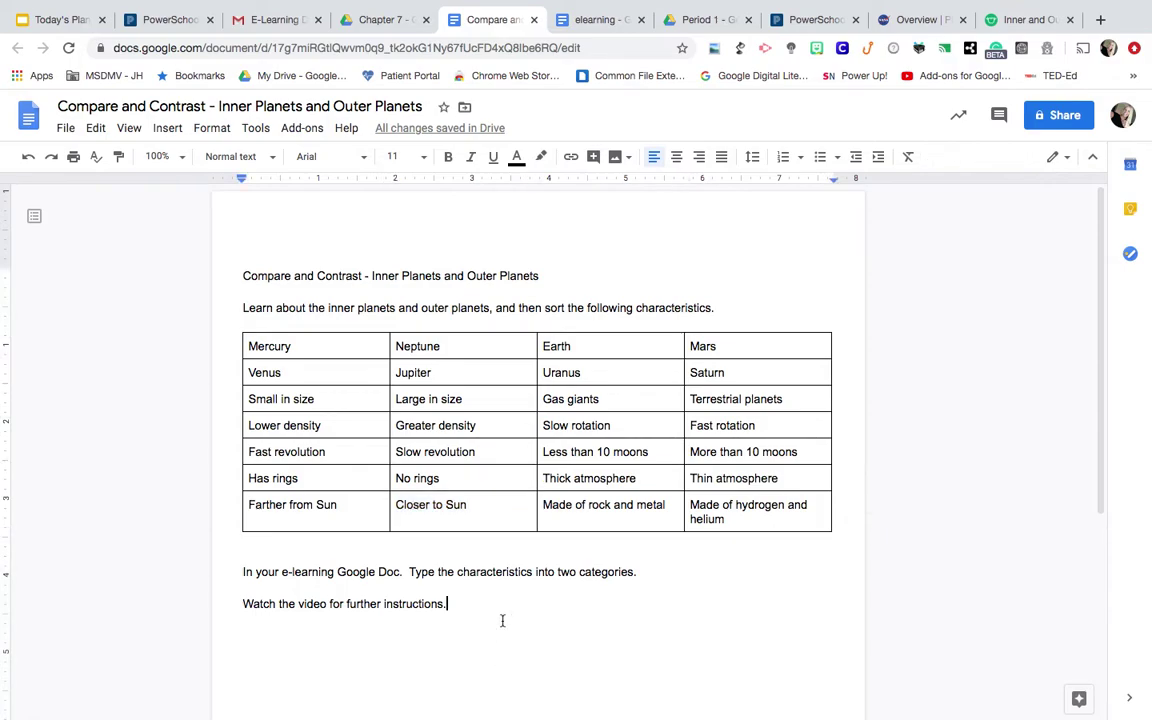
- Switch to NASA's Solar System Exploration planets overview and open the Jupiter page from the primary planets
click(902, 20)
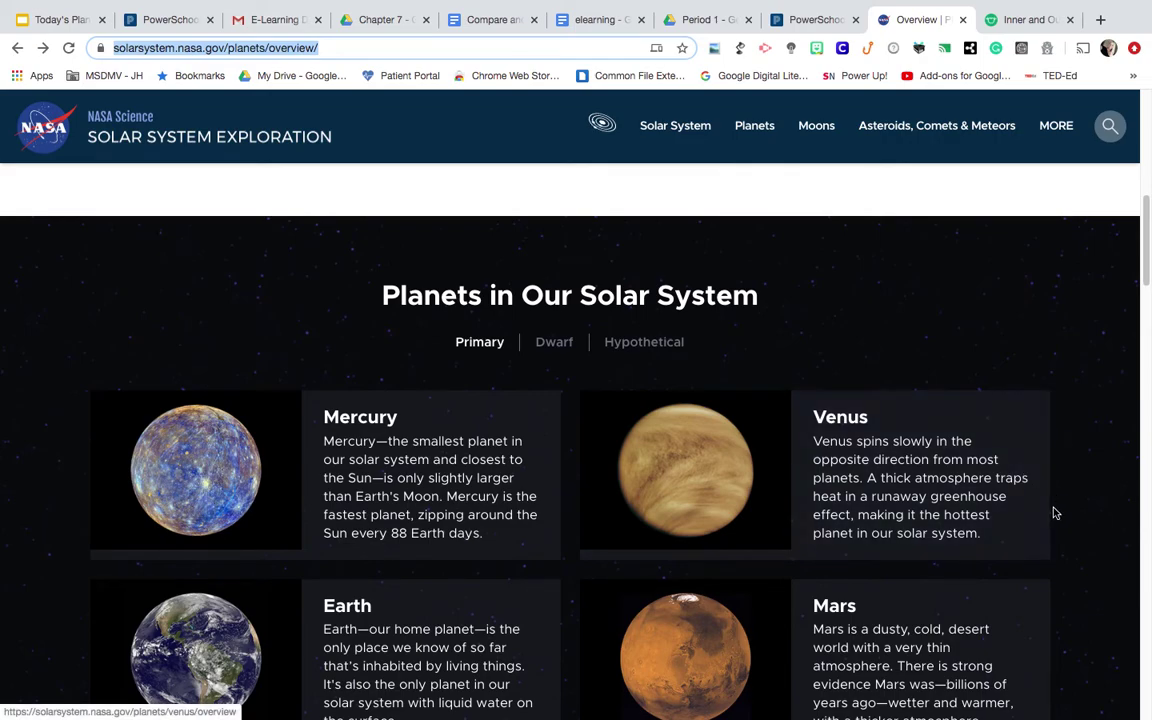
scroll(1054, 513, down, 3)
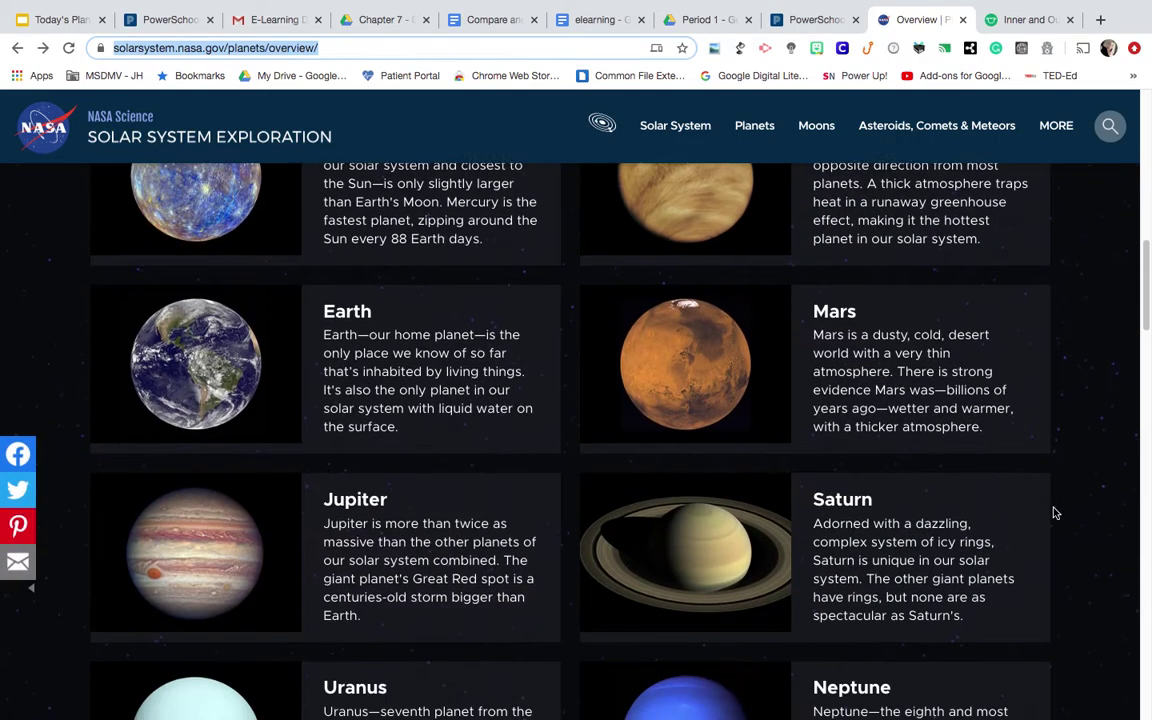
scroll(711, 449, down, 1)
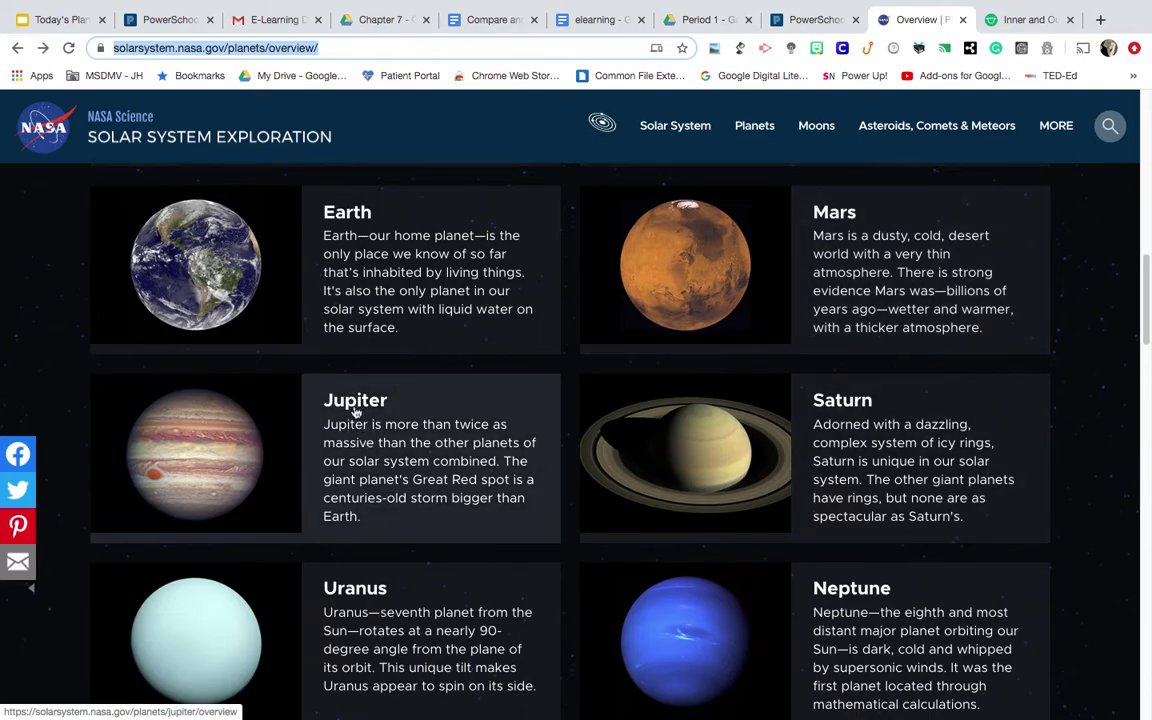
click(366, 430)
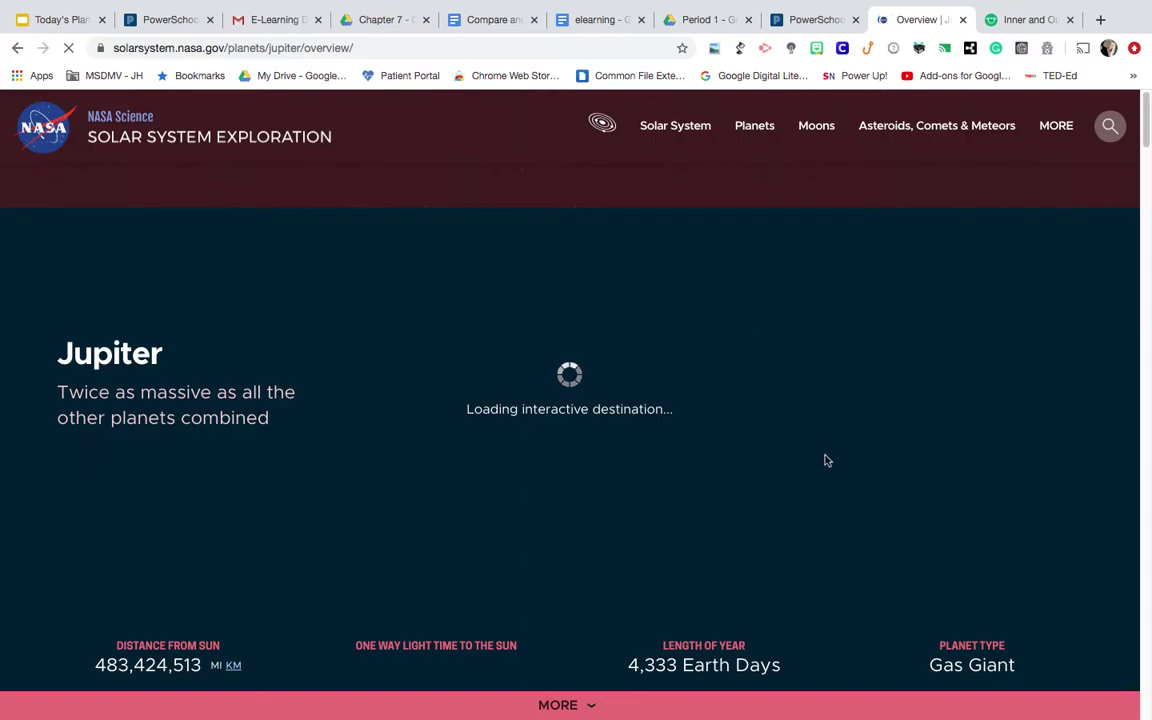
- Skim the whole Jupiter overview page, from the planet statistics through the article sections to the footer links
scroll(826, 460, down, 2)
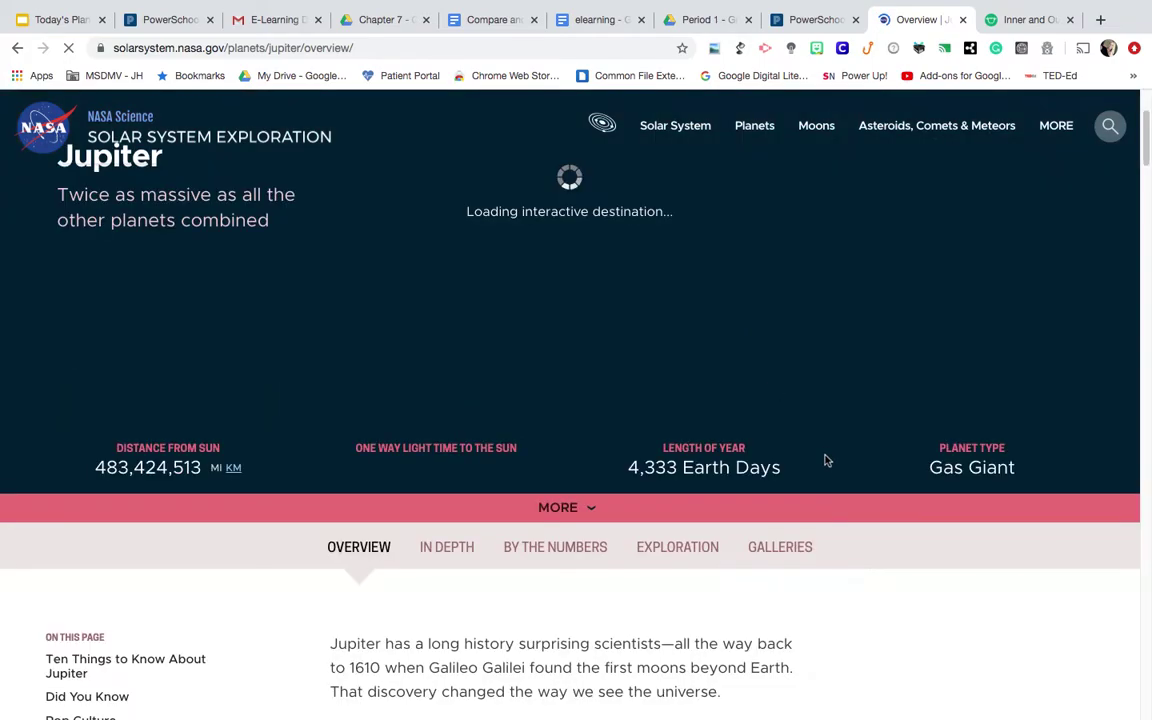
scroll(826, 460, down, 7)
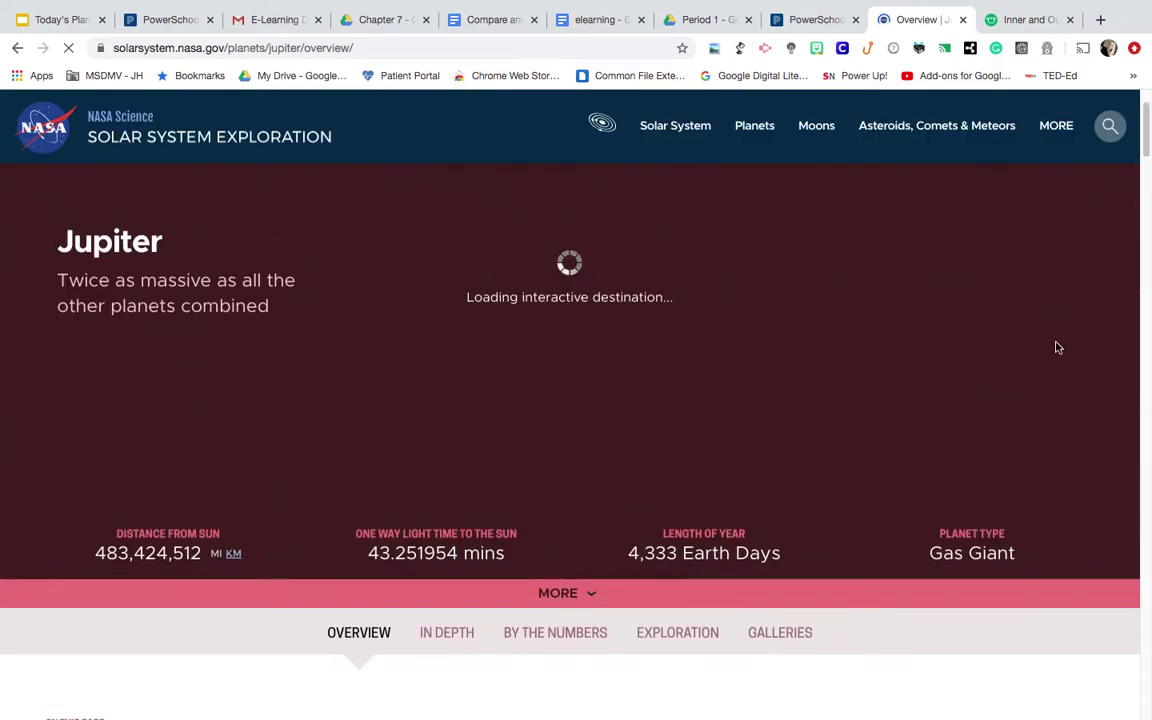
scroll(966, 664, down, 3)
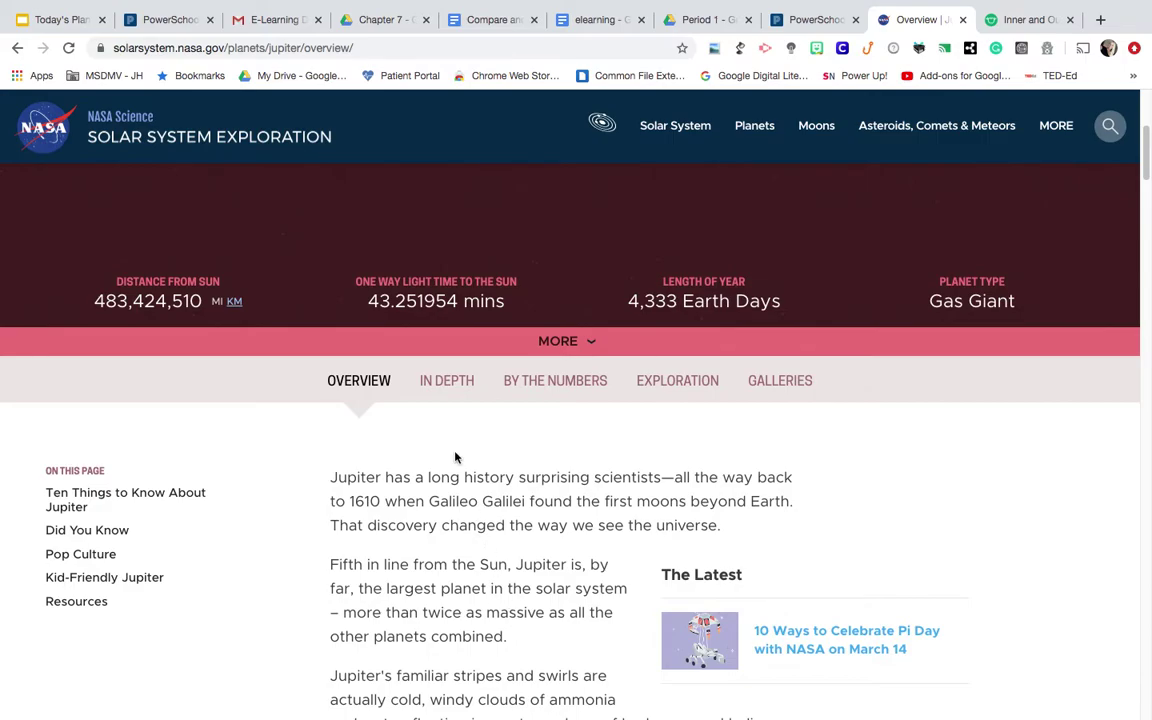
scroll(450, 380, down, 4)
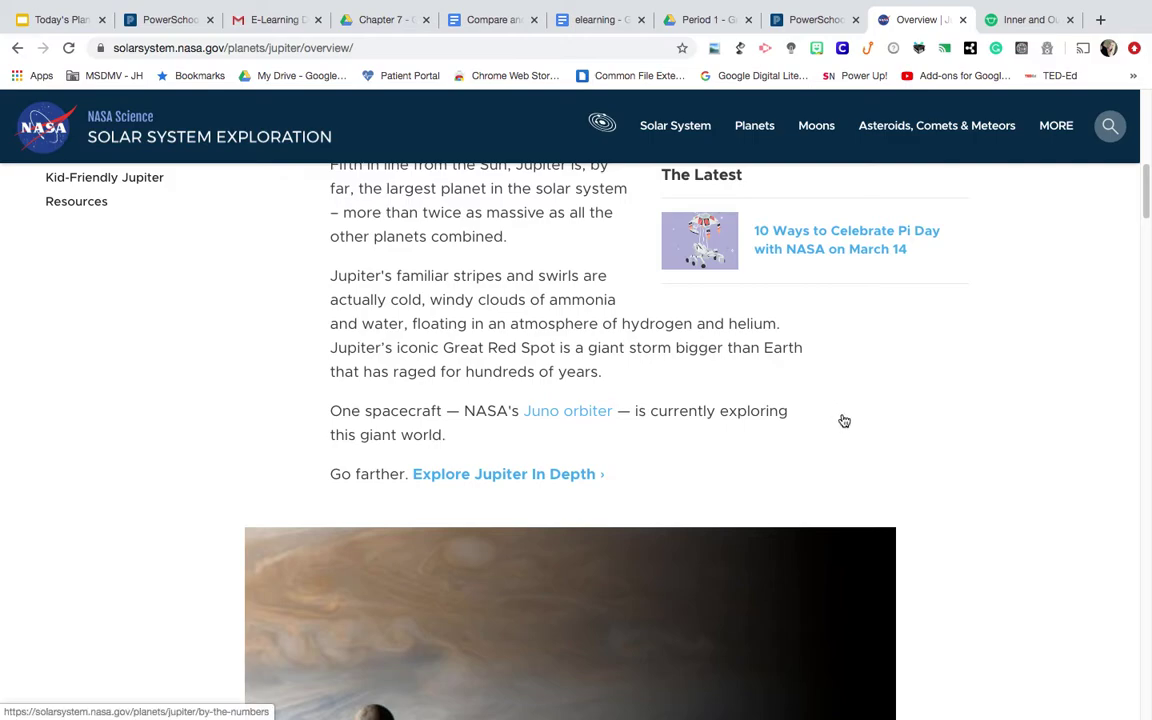
scroll(938, 485, down, 15)
scroll(938, 485, down, 15)
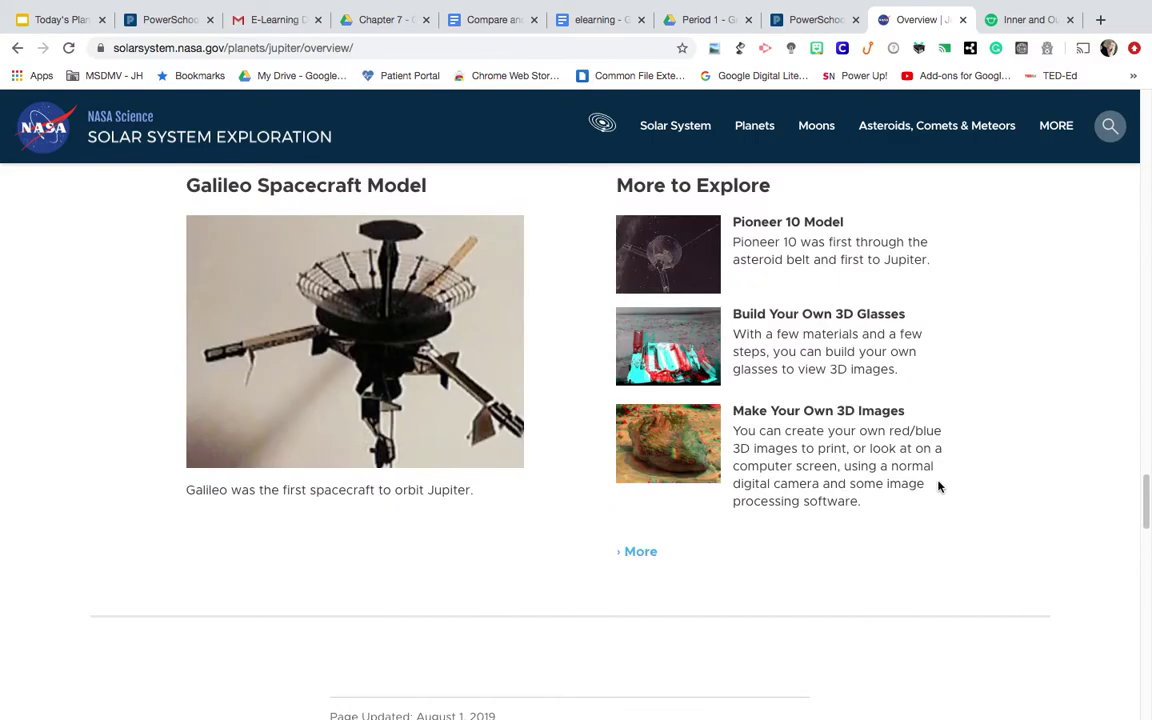
scroll(938, 485, up, 10)
scroll(938, 486, down, 8)
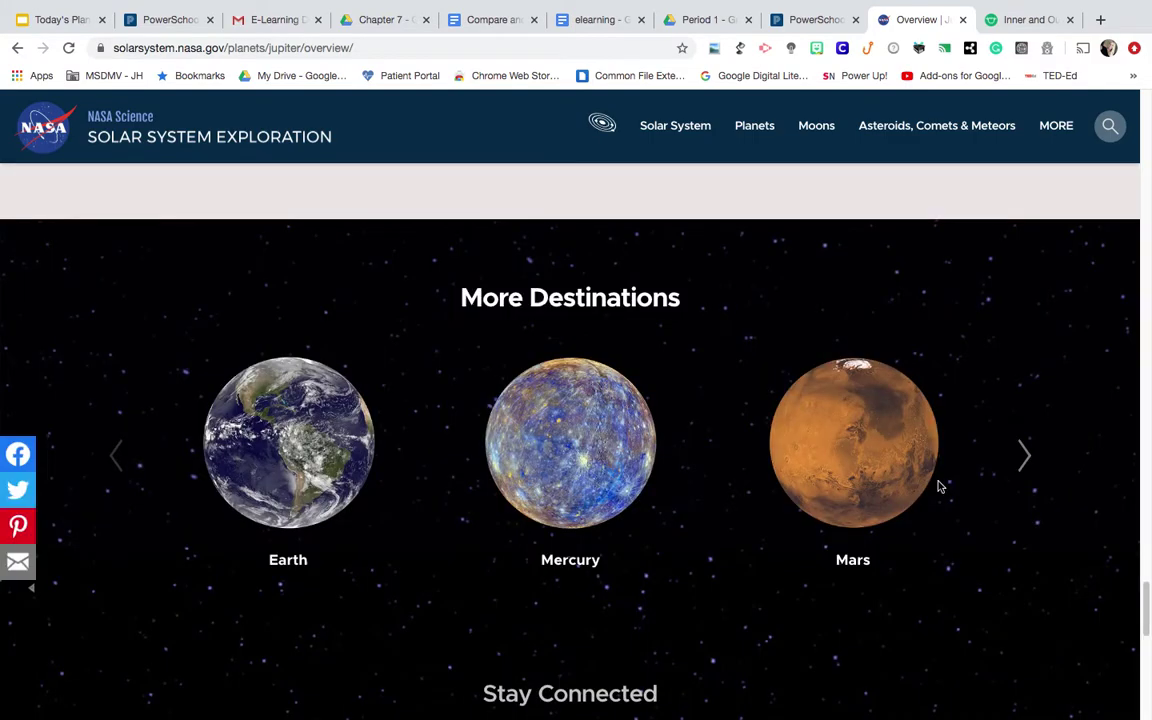
scroll(938, 485, down, 10)
scroll(938, 487, up, 6)
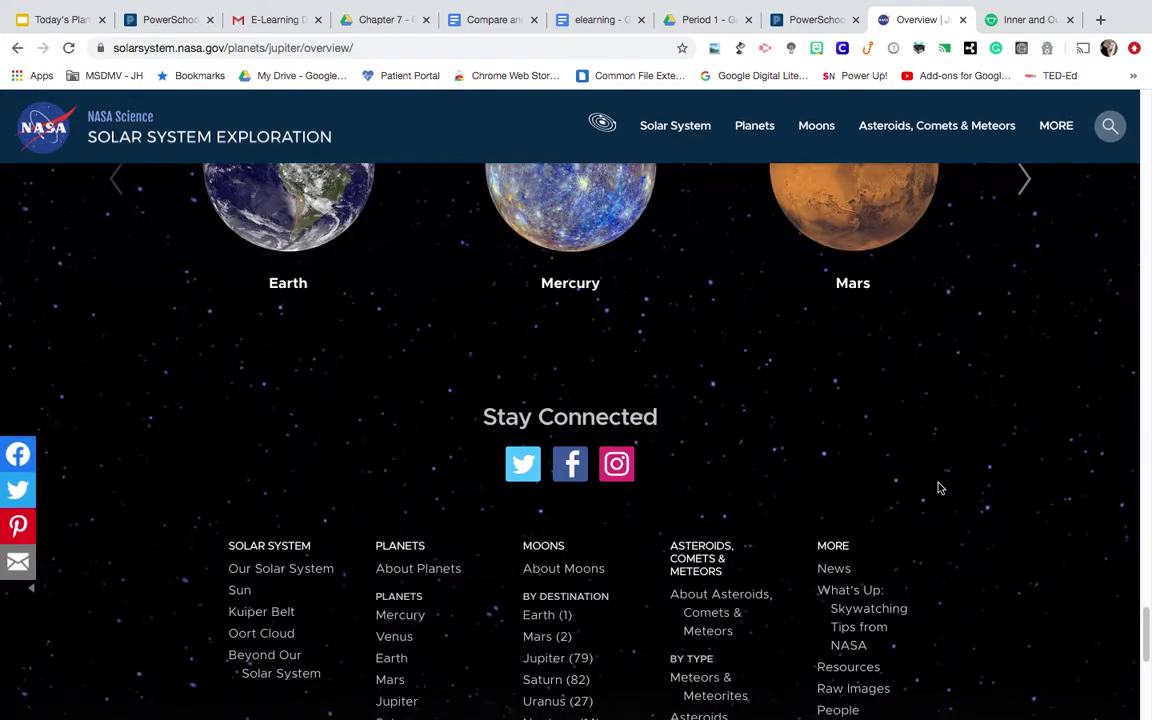
scroll(938, 488, down, 5)
scroll(938, 485, up, 20)
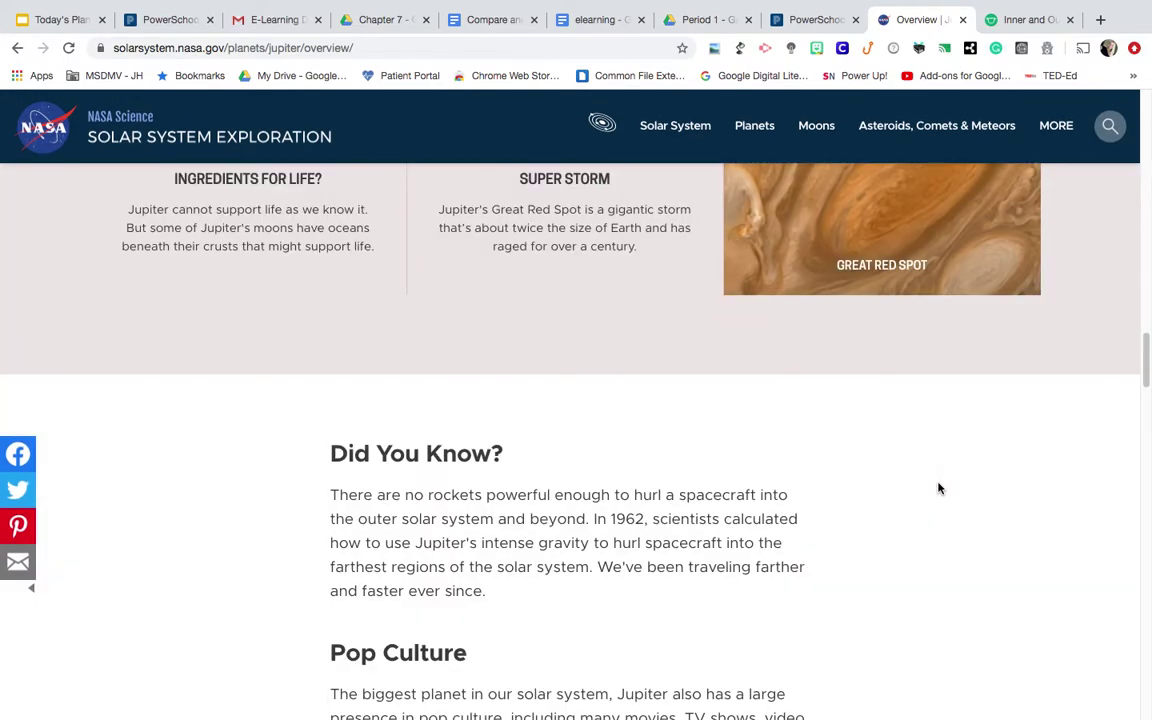
scroll(938, 487, up, 5)
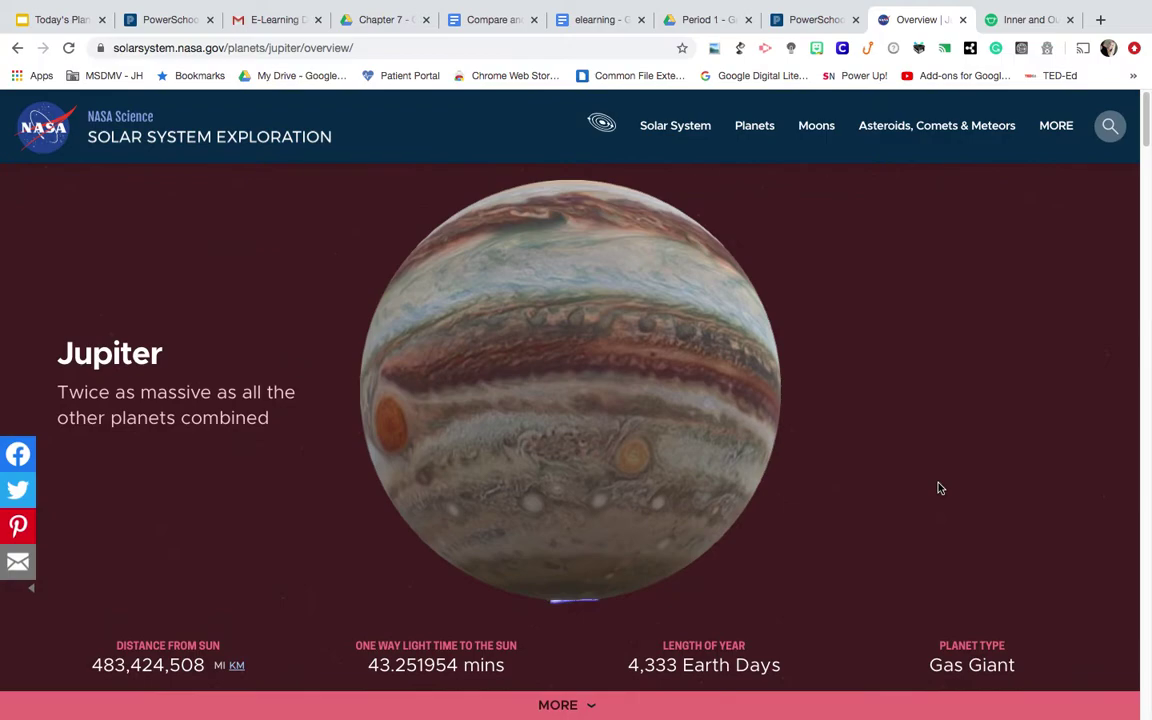
- Read the Jupiter introduction, the 10 Need-to-Know Things, the Did You Know section and the Kid-Friendly Jupiter section
scroll(938, 488, down, 8)
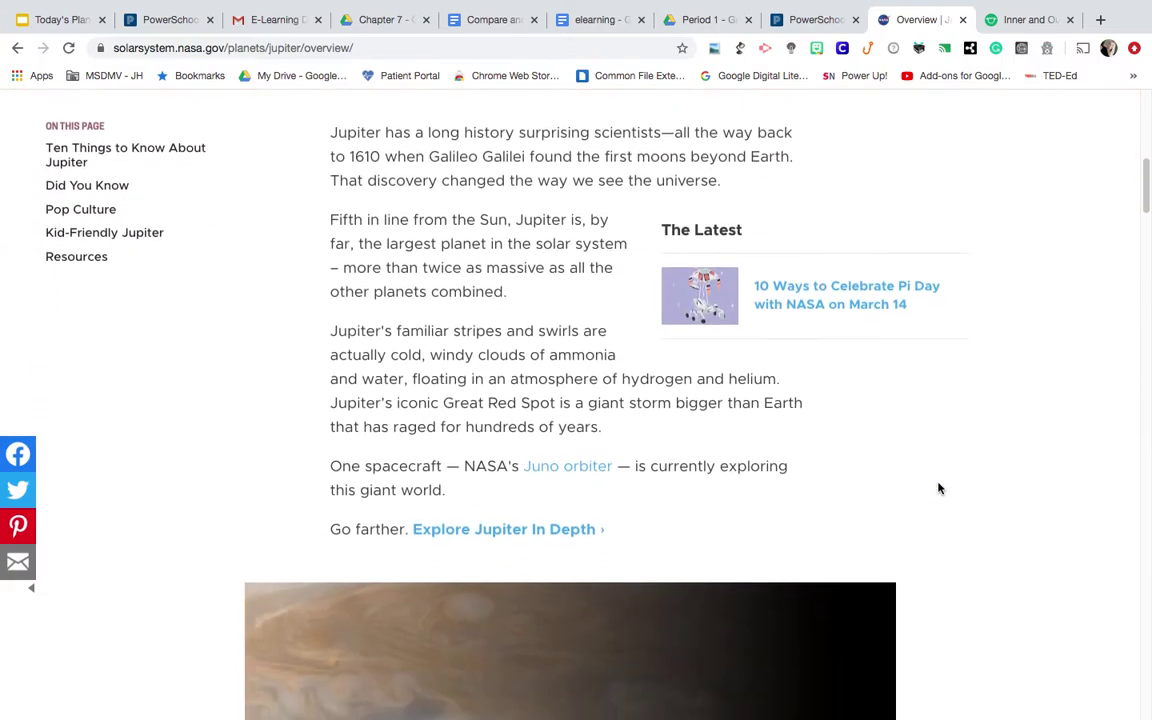
scroll(938, 488, down, 12)
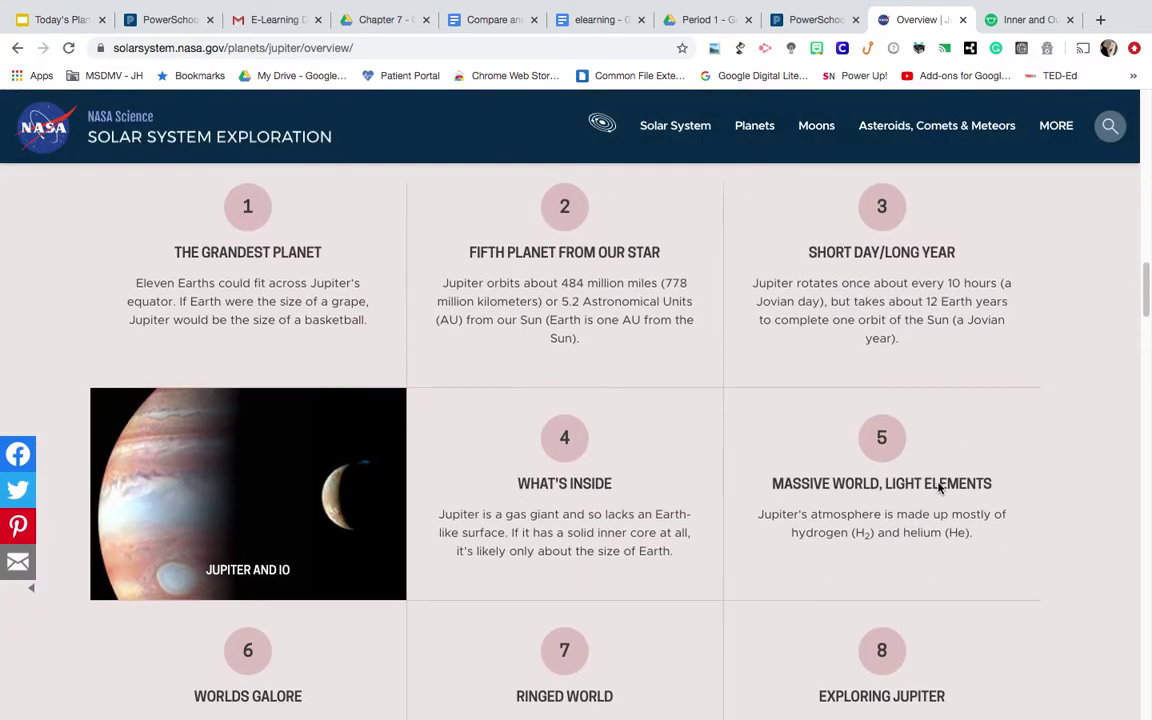
scroll(938, 483, down, 1)
scroll(938, 483, up, 4)
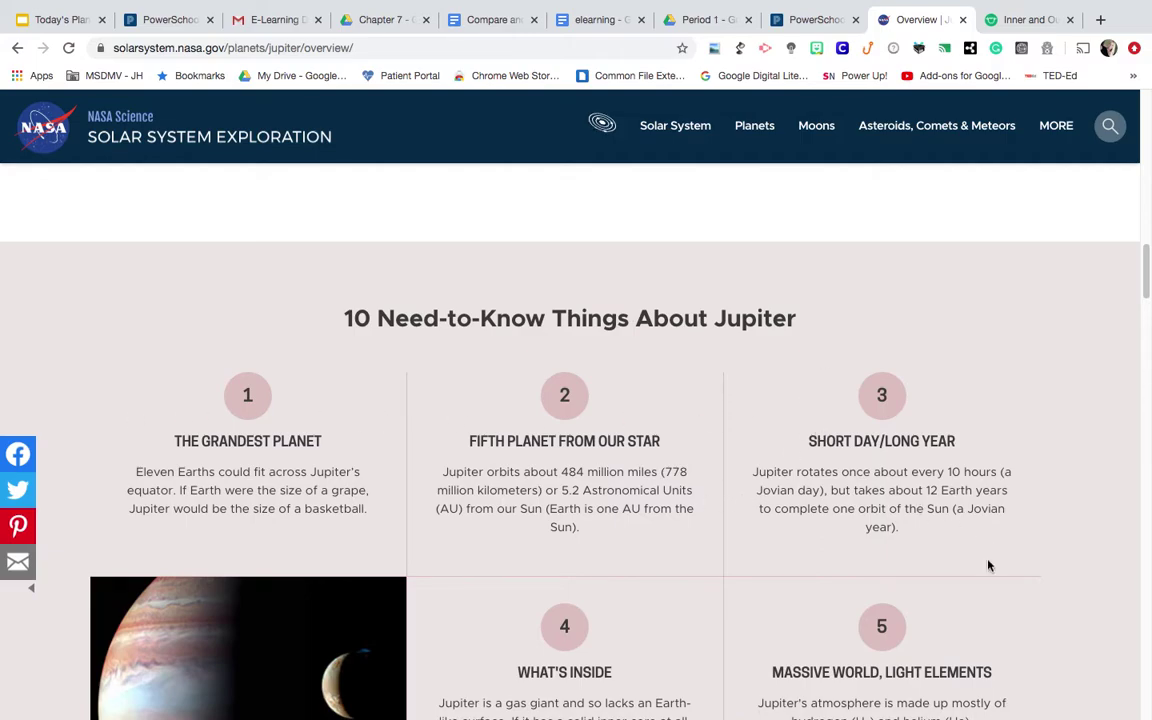
scroll(988, 564, down, 3)
scroll(988, 564, down, 5)
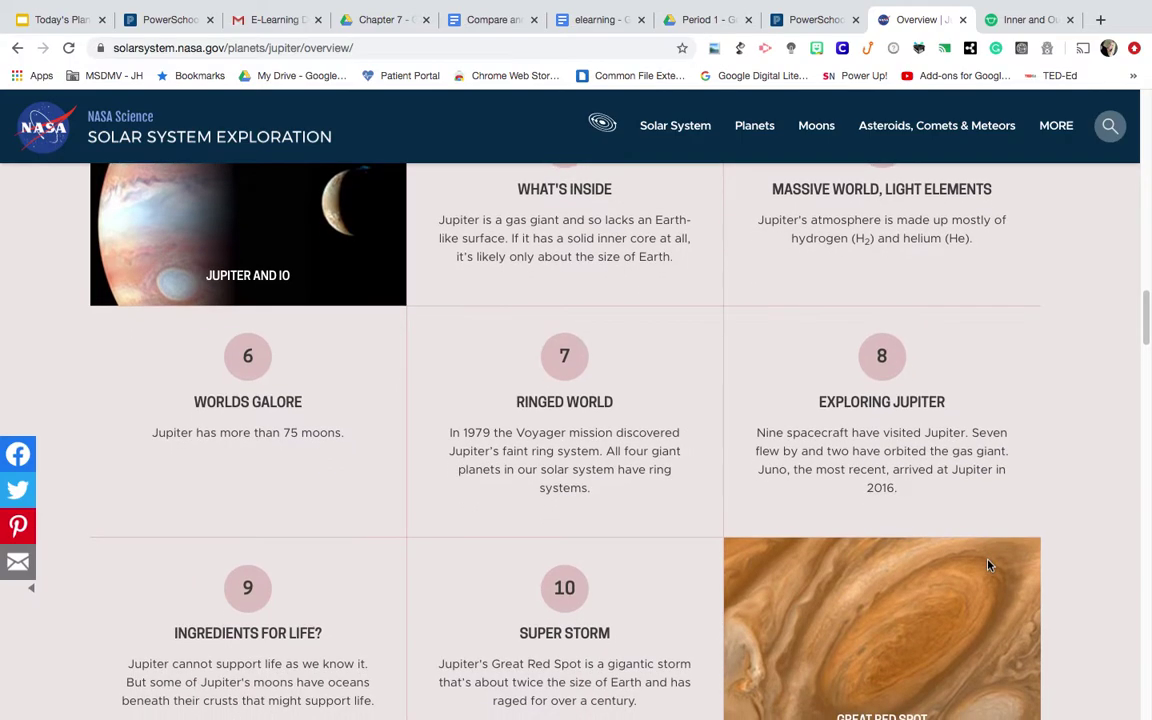
scroll(988, 566, down, 6)
scroll(988, 566, down, 4)
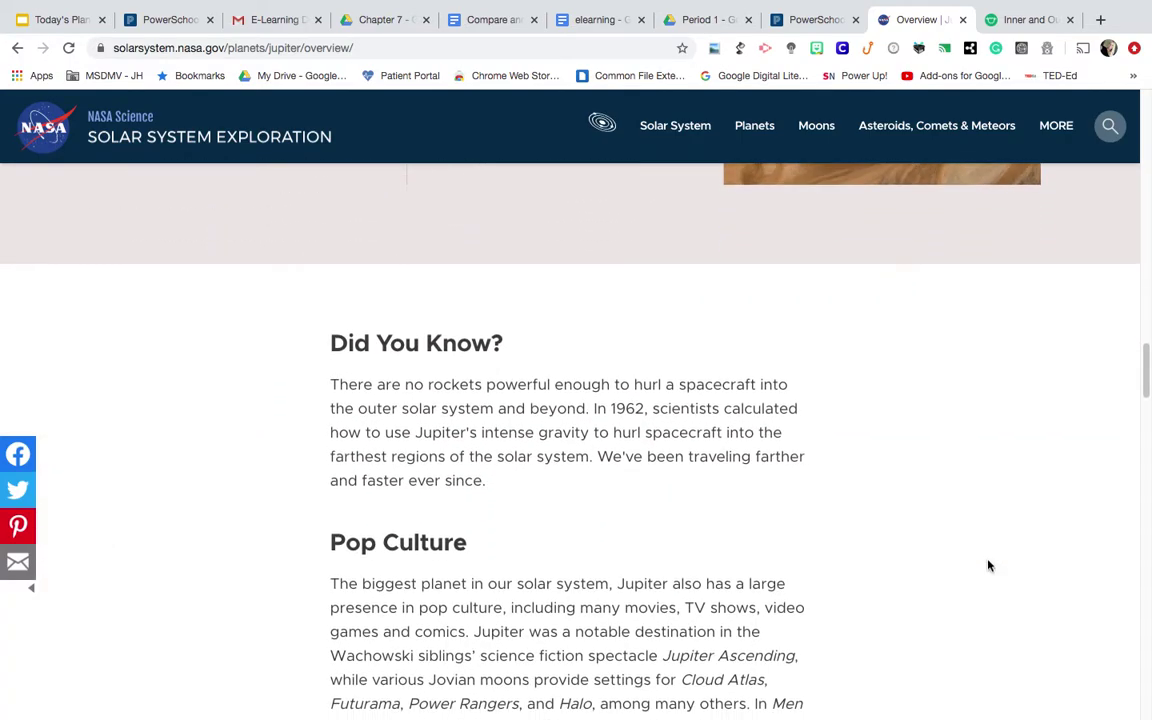
scroll(988, 566, down, 3)
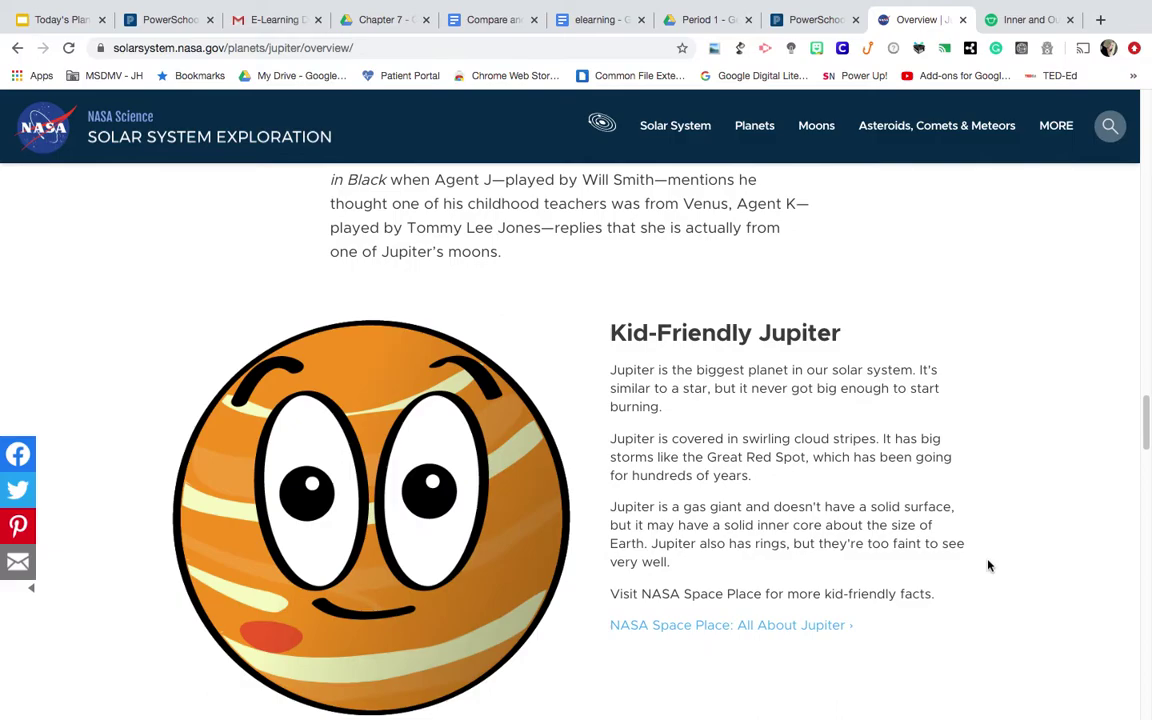
scroll(988, 566, down, 8)
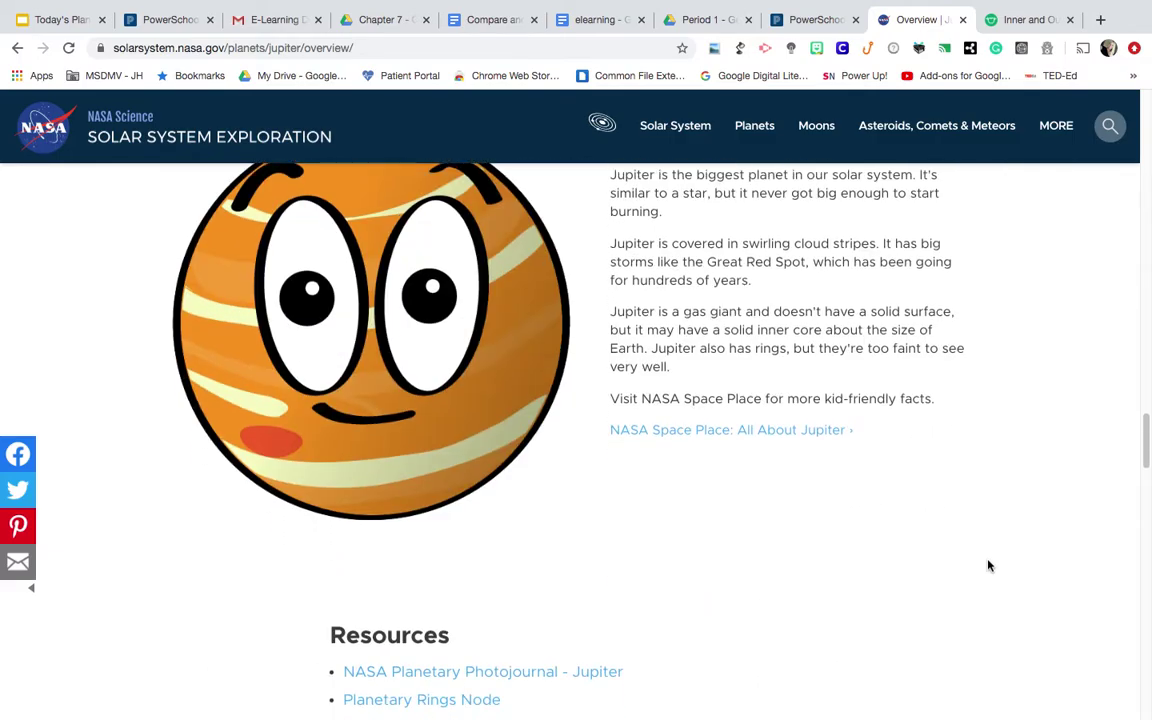
scroll(988, 566, up, 20)
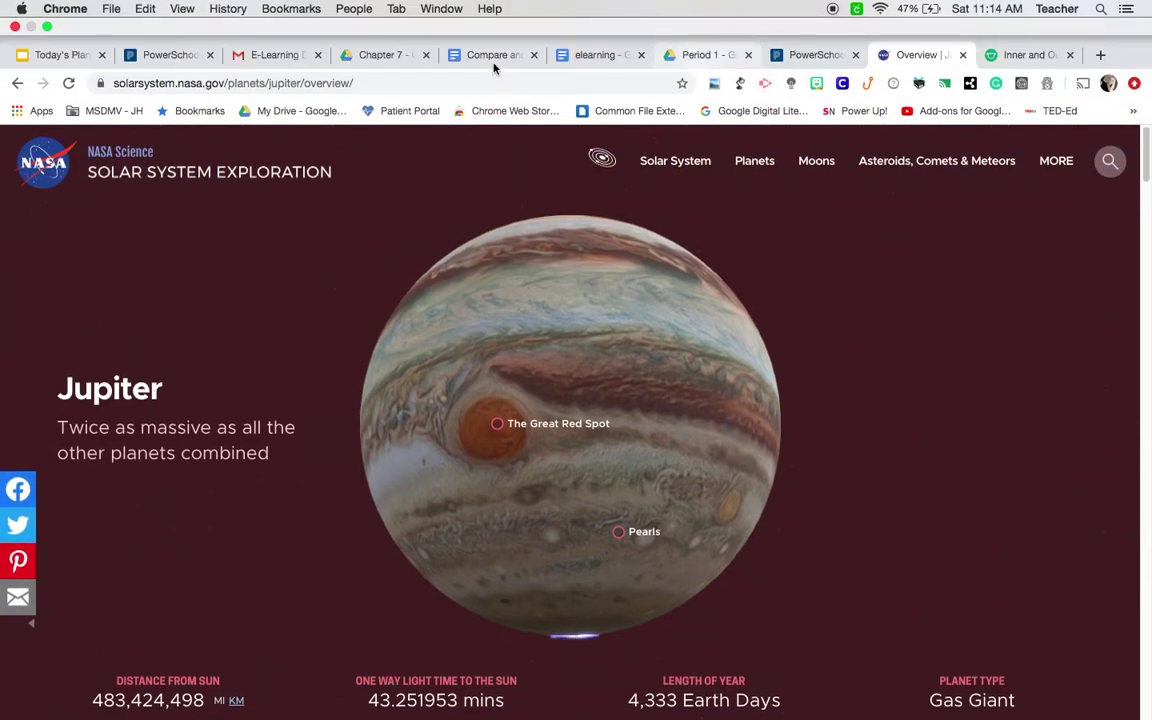
- Return to the Compare and Contrast document and review the two instruction lines below the table
click(492, 58)
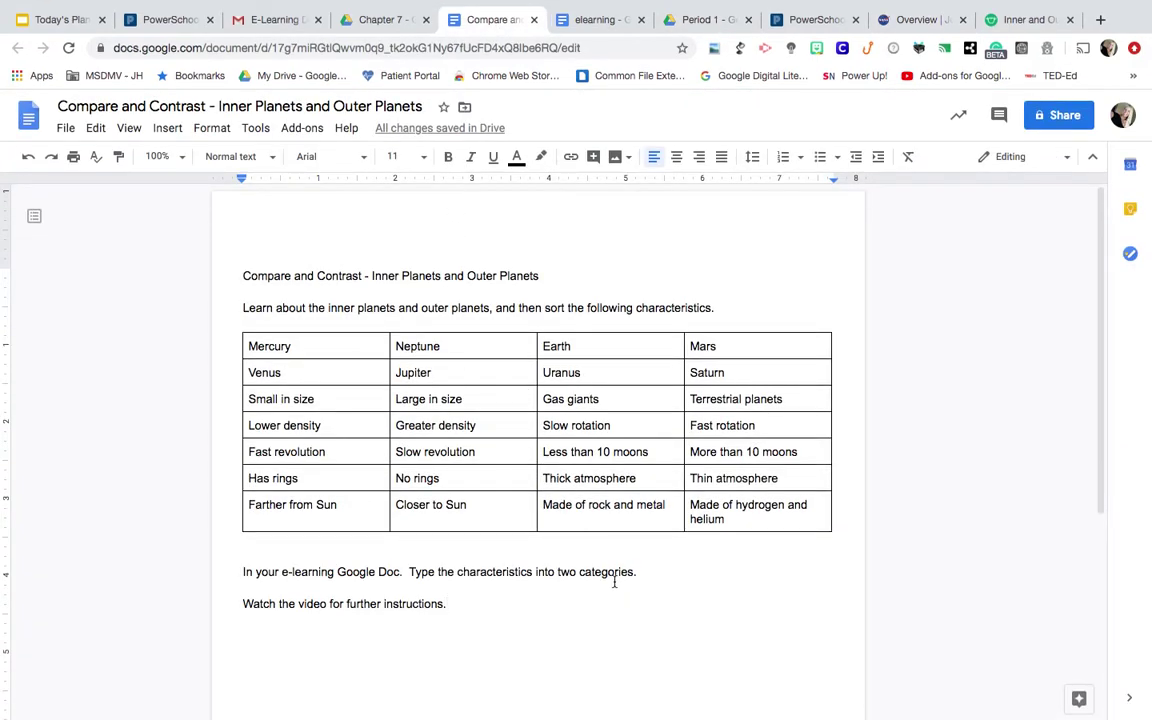
click(241, 571)
drag(241, 571, 588, 614)
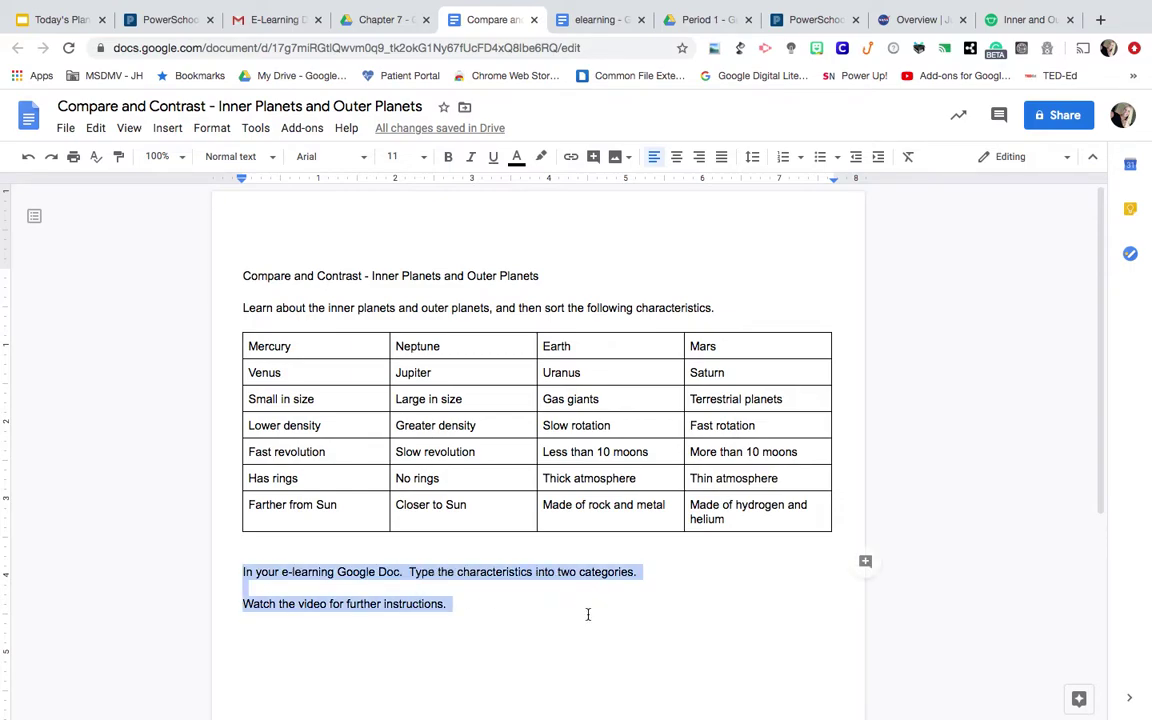
click(587, 614)
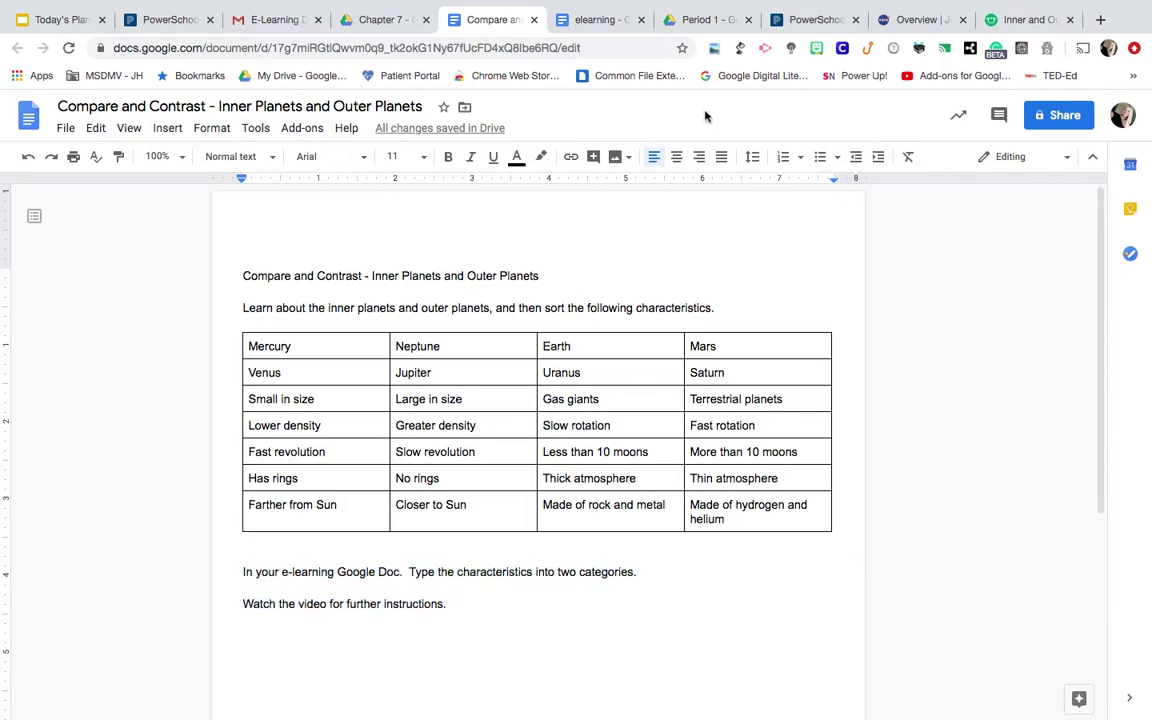
- Switch to the Period 1 folder in Google Drive and open the e-learning document inside a student's science folder
click(705, 22)
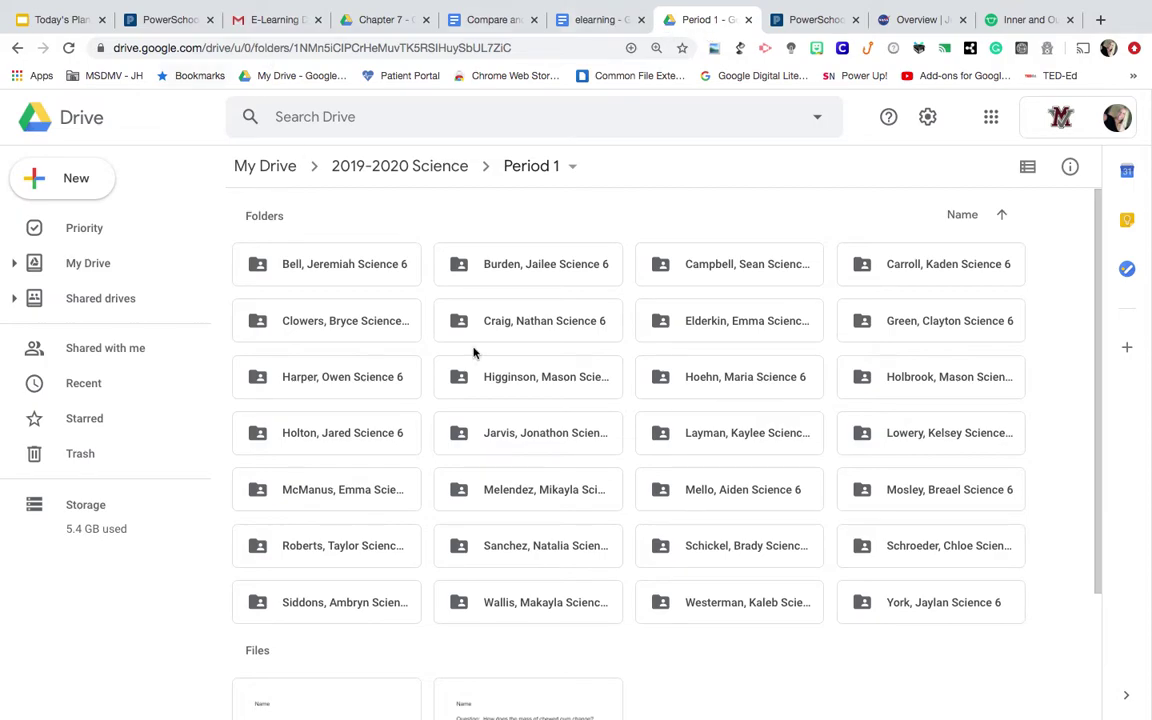
double_click(723, 551)
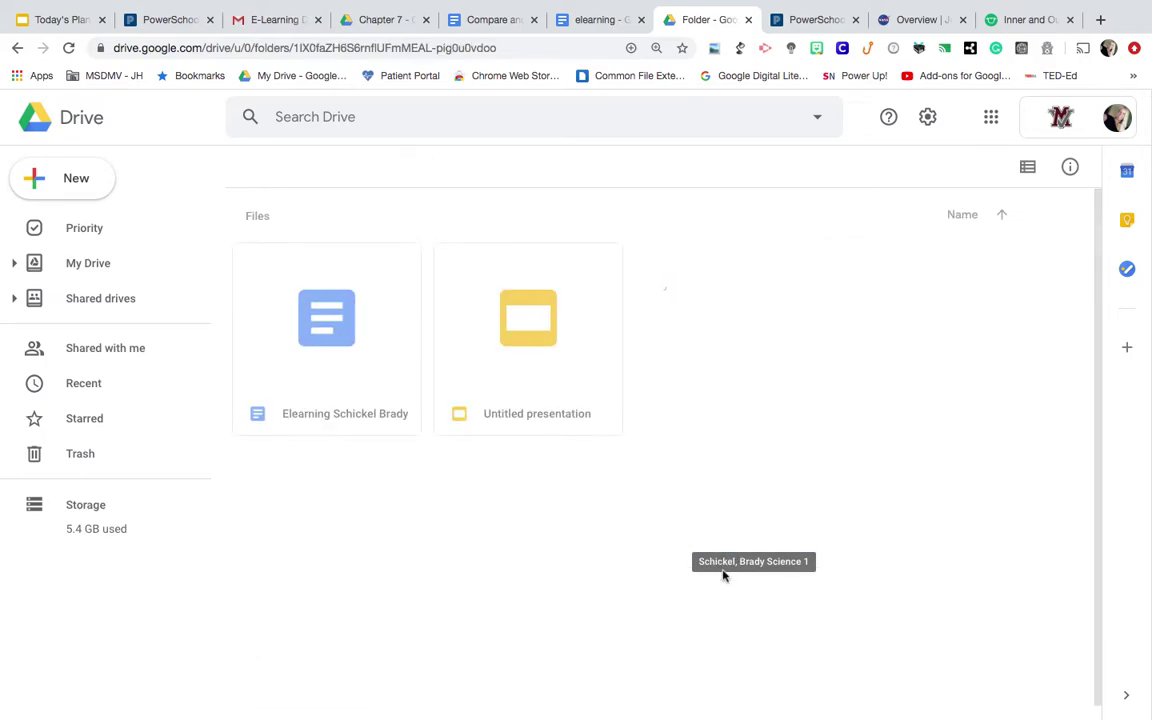
double_click(332, 378)
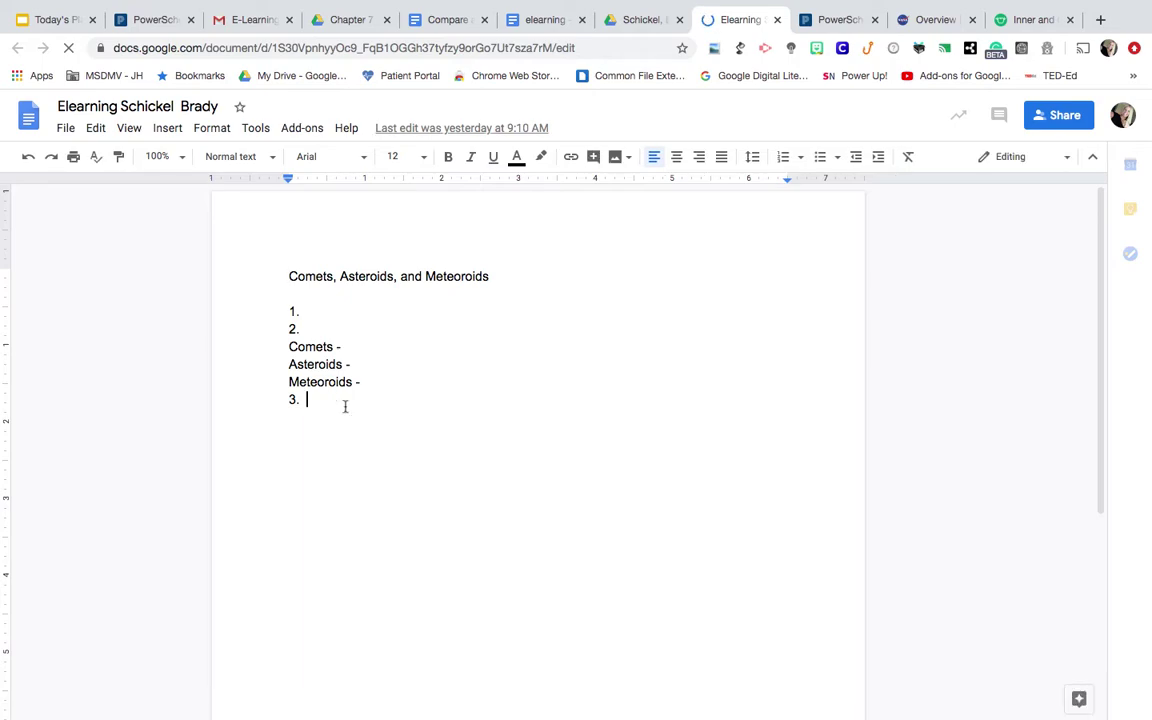
- Add the heading "Comparing the Inner and Outer Planets" below item 3, after blank lines, and start a new line under it
key(Return)
key(Return)
key(Return)
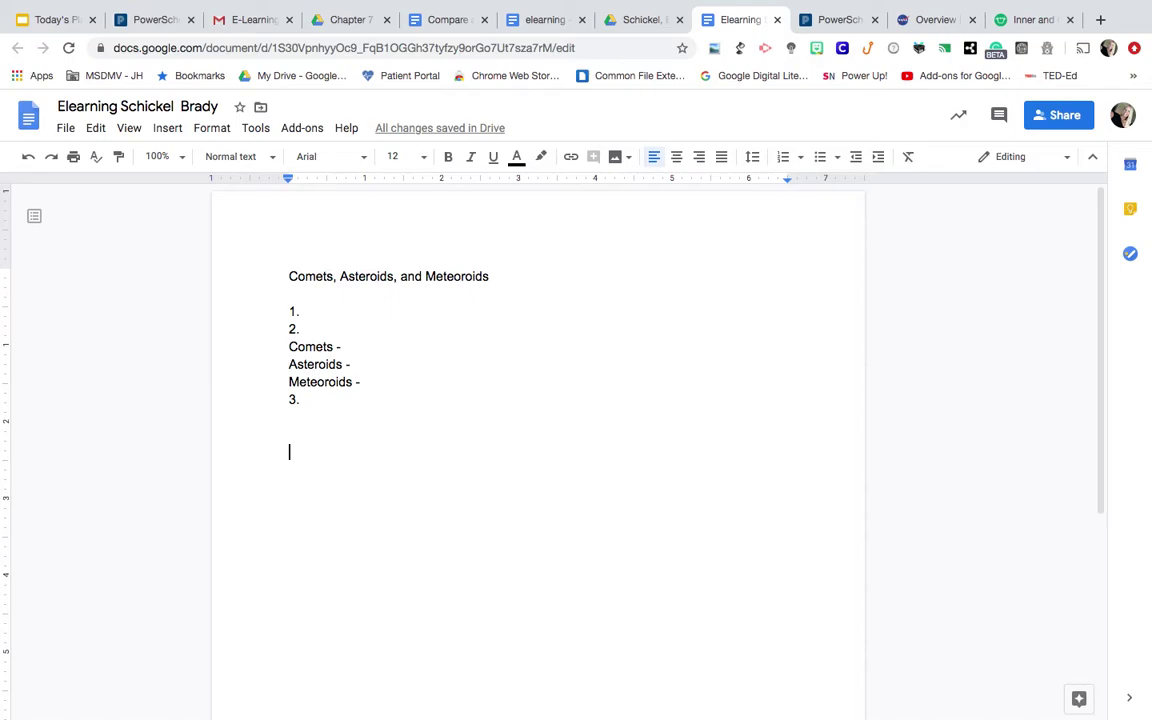
text(Compar)
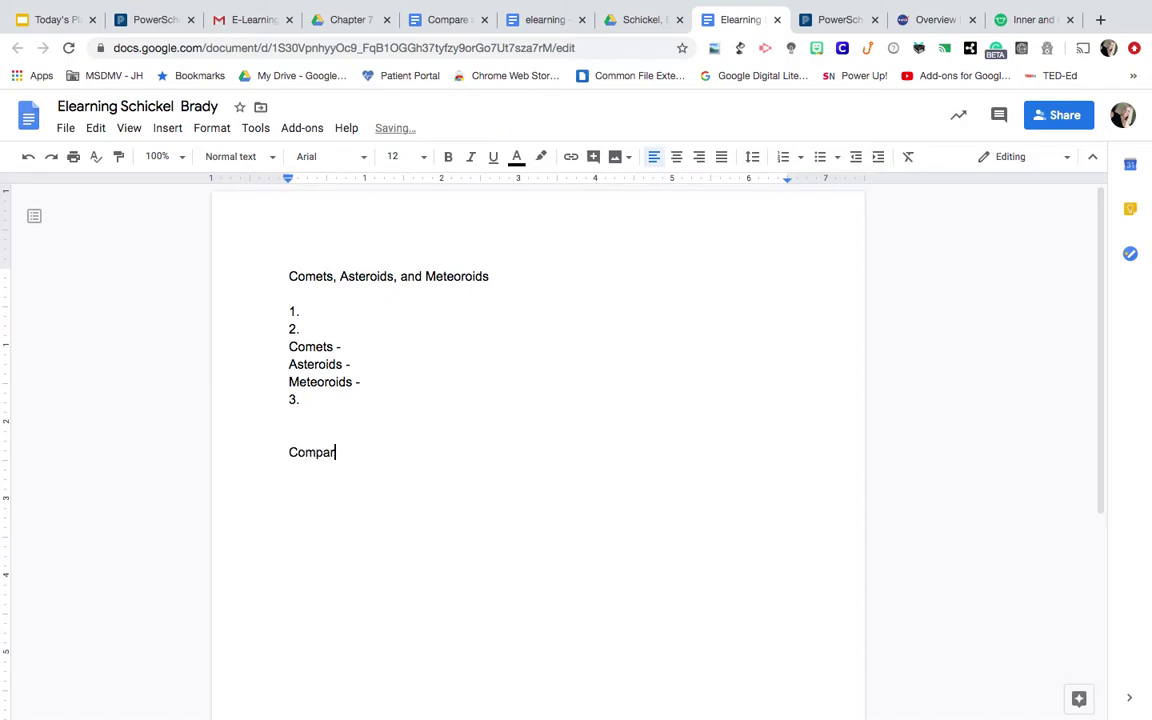
text(ing the Inner and Outer Planets)
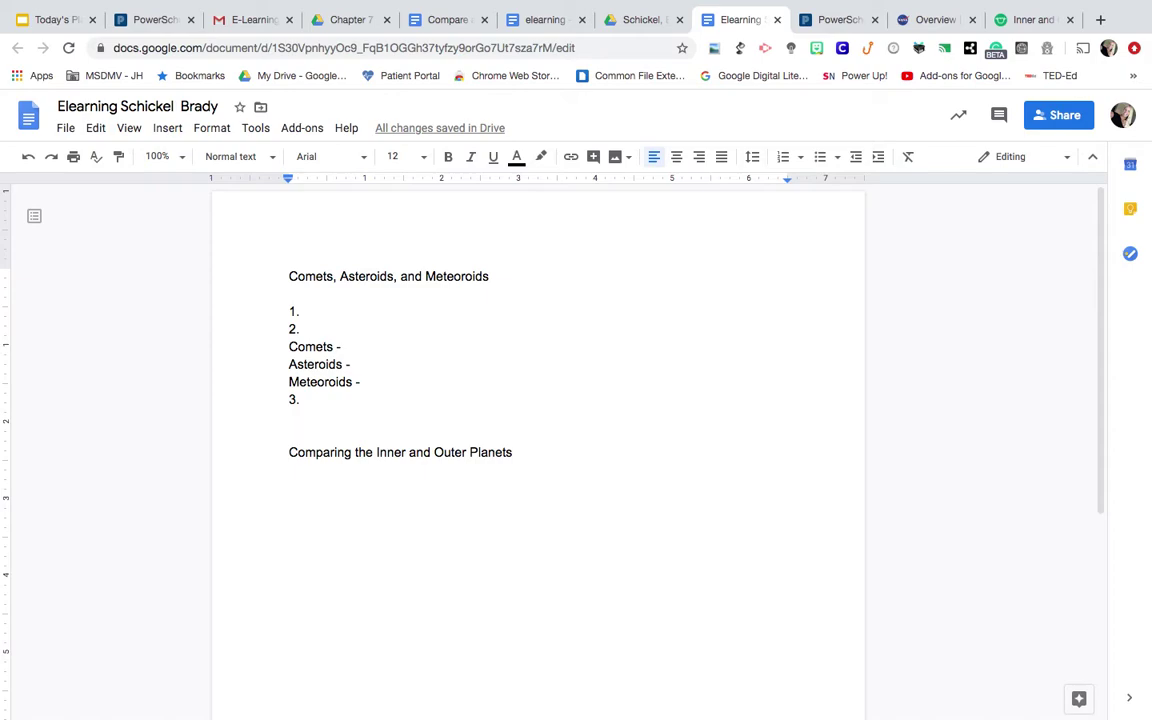
key(Return)
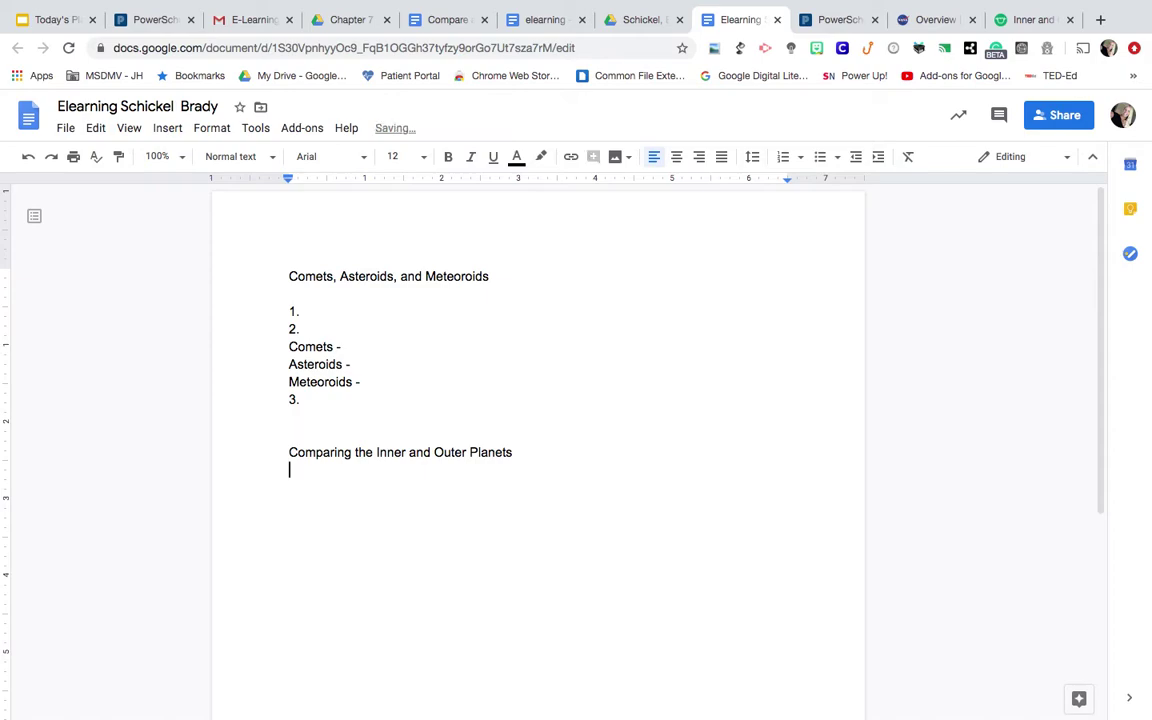
- Leave a blank line below the heading "Comparing the Inner and Outer Planets"
key(Return)
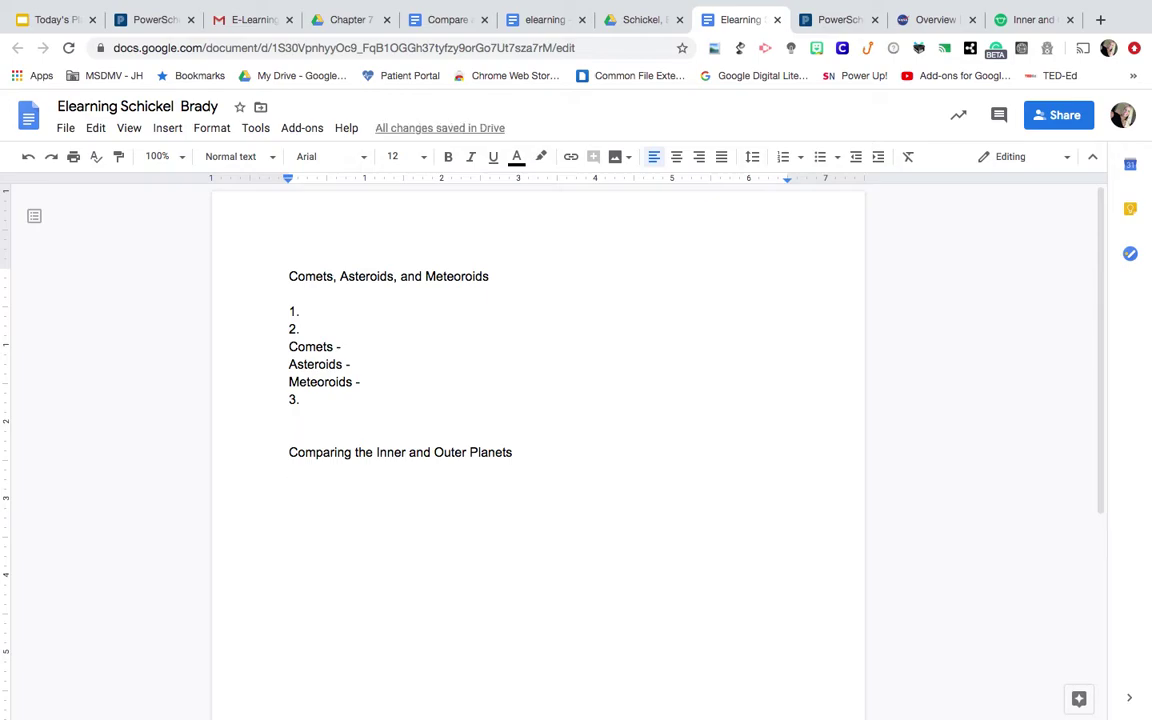
text(Inner -)
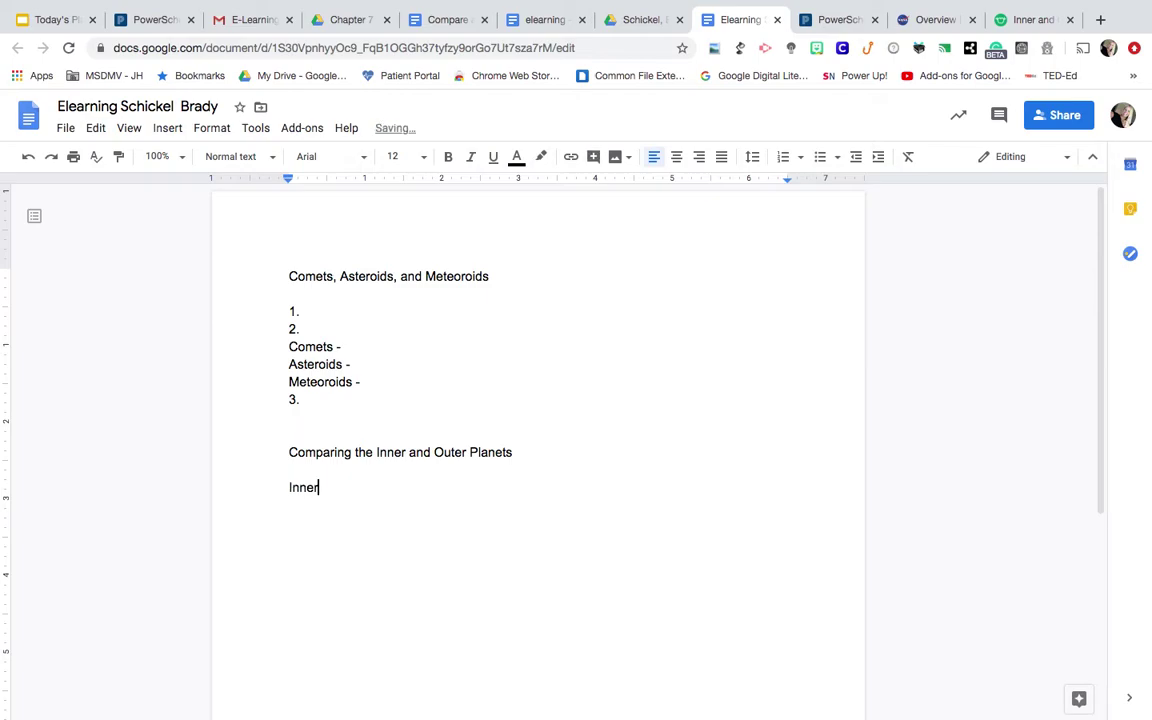
key(Return)
key(Return)
text(Outer -)
key(Return)
key(BackSpace)
key(BackSpace)
key(BackSpace)
key(BackSpace)
key(BackSpace)
key(BackSpace)
key(BackSpace)
key(BackSpace)
key(BackSpace)
key(BackSpace)
key(BackSpace)
key(BackSpace)
key(BackSpace)
key(BackSpace)
key(BackSpace)
key(BackSpace)
key(BackSpace)
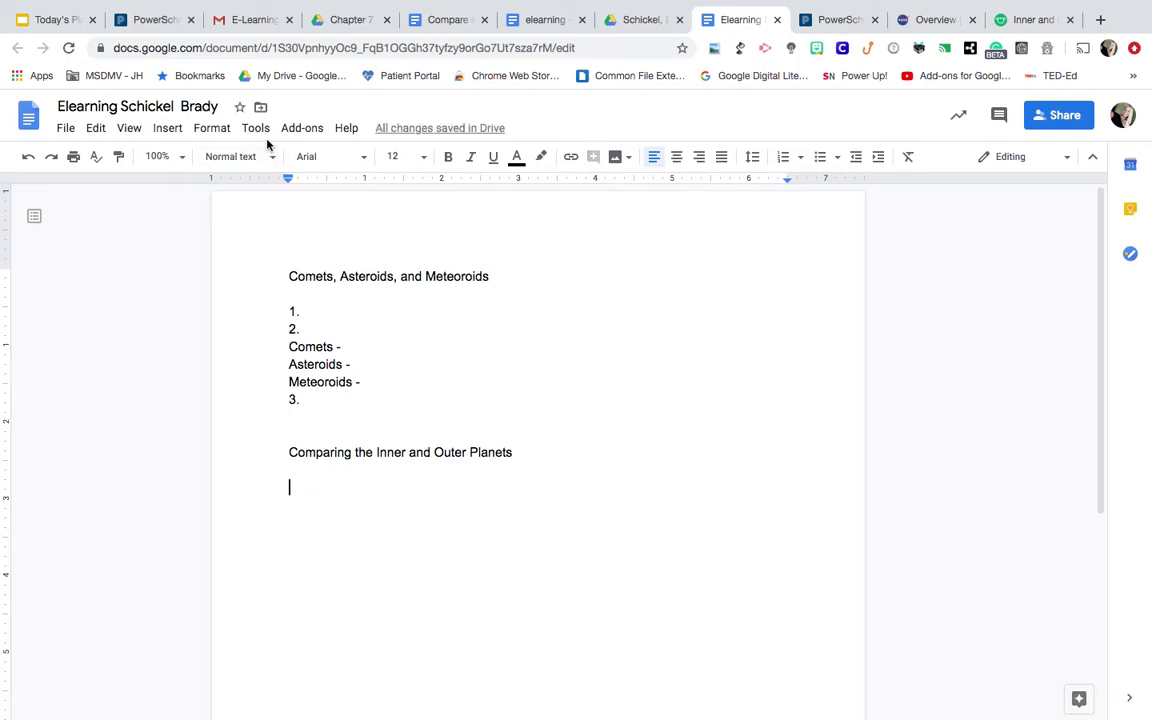
- Insert a 2 x 2 table below the heading "Comparing the Inner and Outer Planets"
click(172, 132)
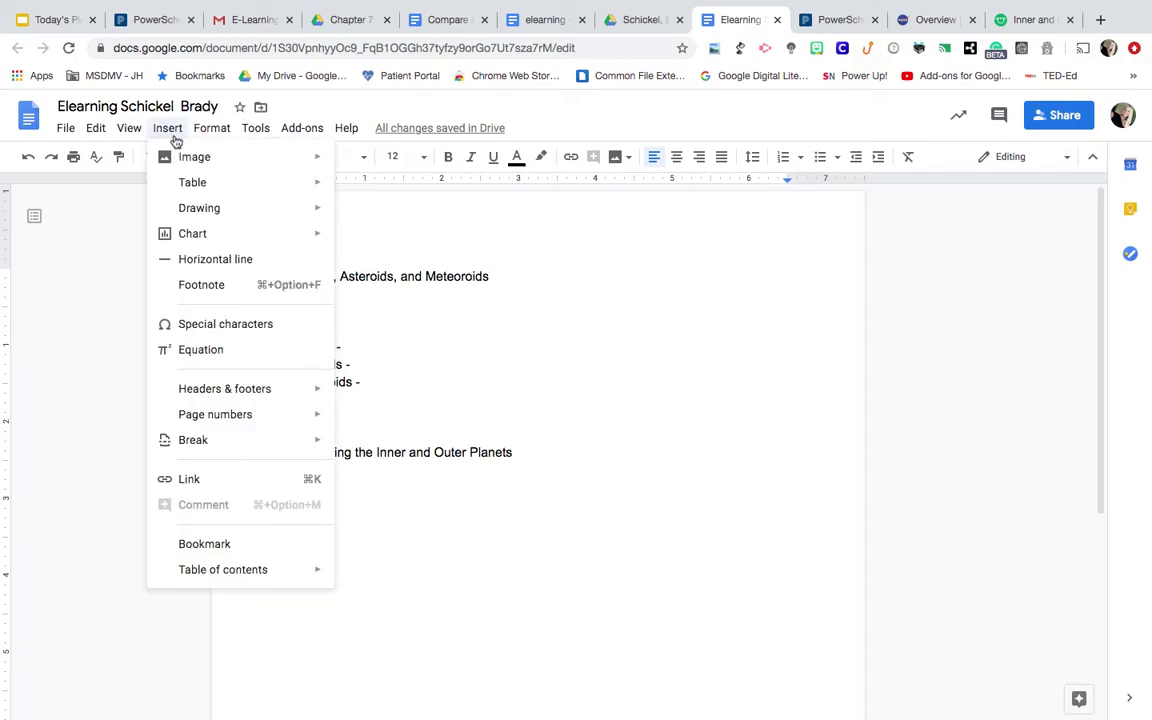
mouse_move(213, 189)
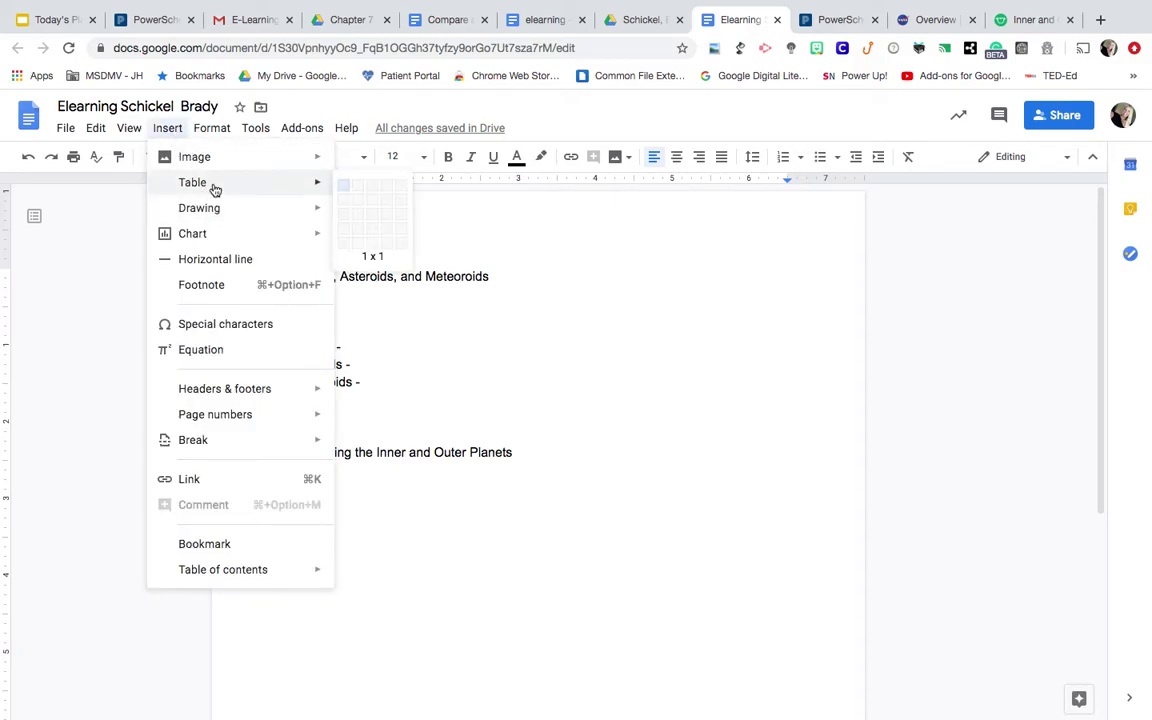
click(360, 204)
- Label the table's two columns "Inner Planets" and "Outer Planets" in the first row
text(I)
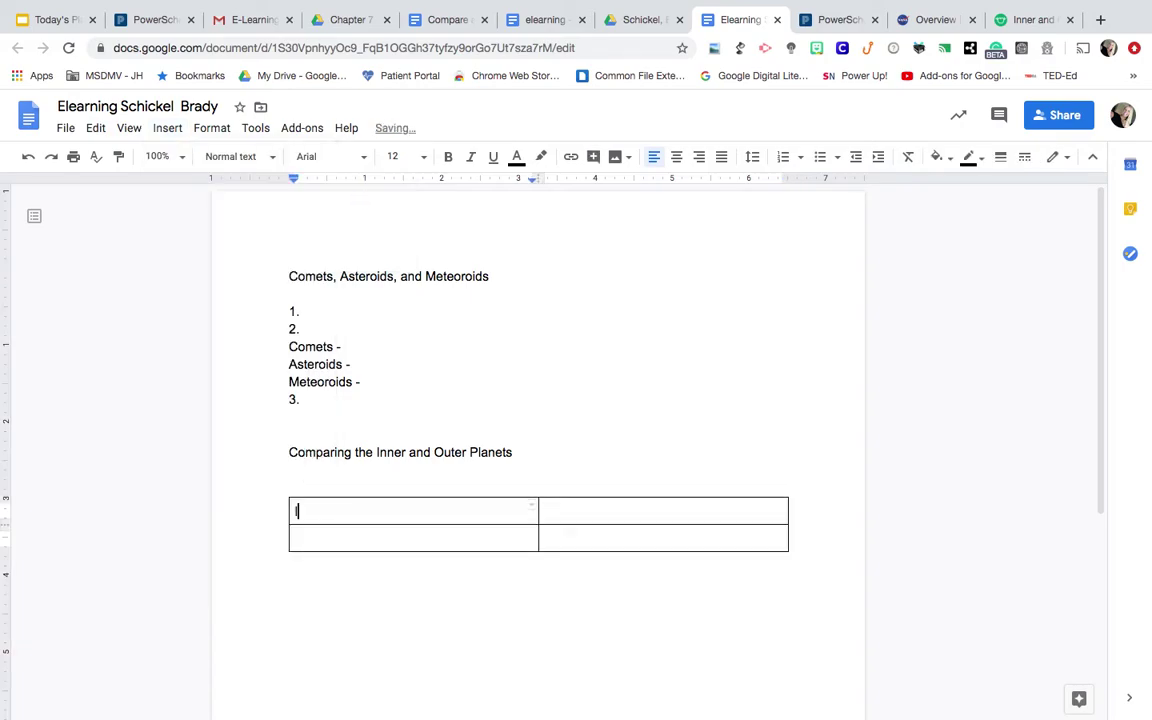
text(nner Planets)
click(544, 511)
text(Out)
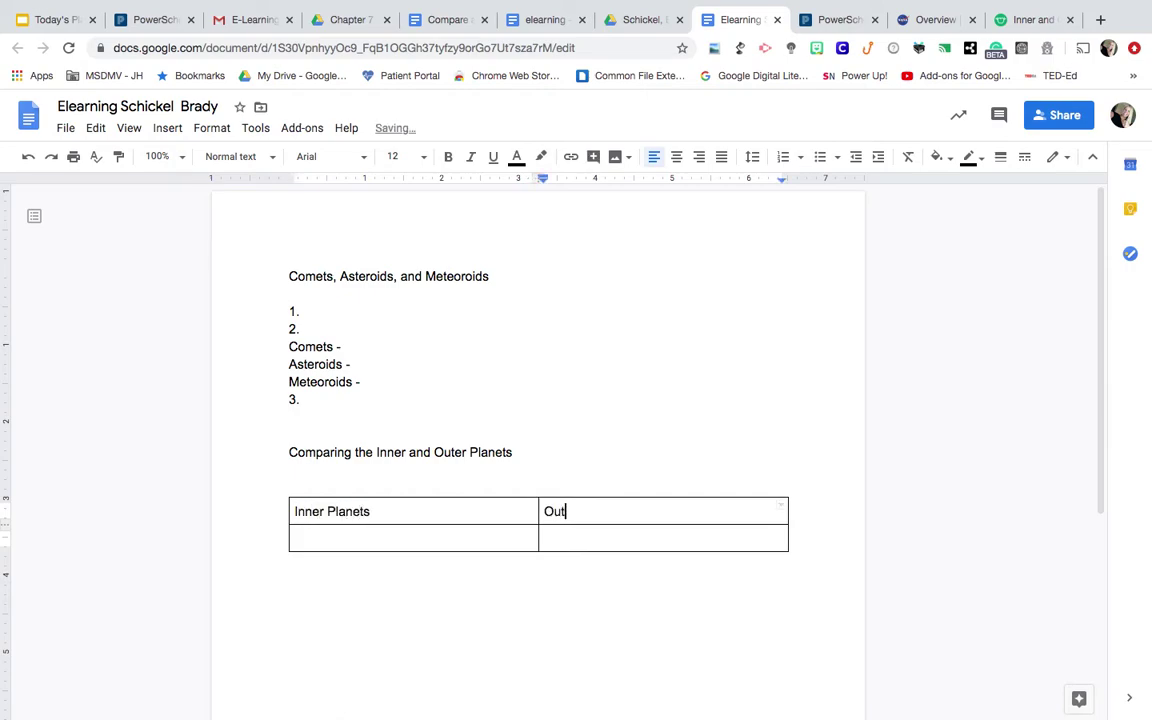
text(er Planets)
- Pick Mercury from the Compare and Contrast table and enter it under Inner Planets in the student's e-learning document
click(506, 541)
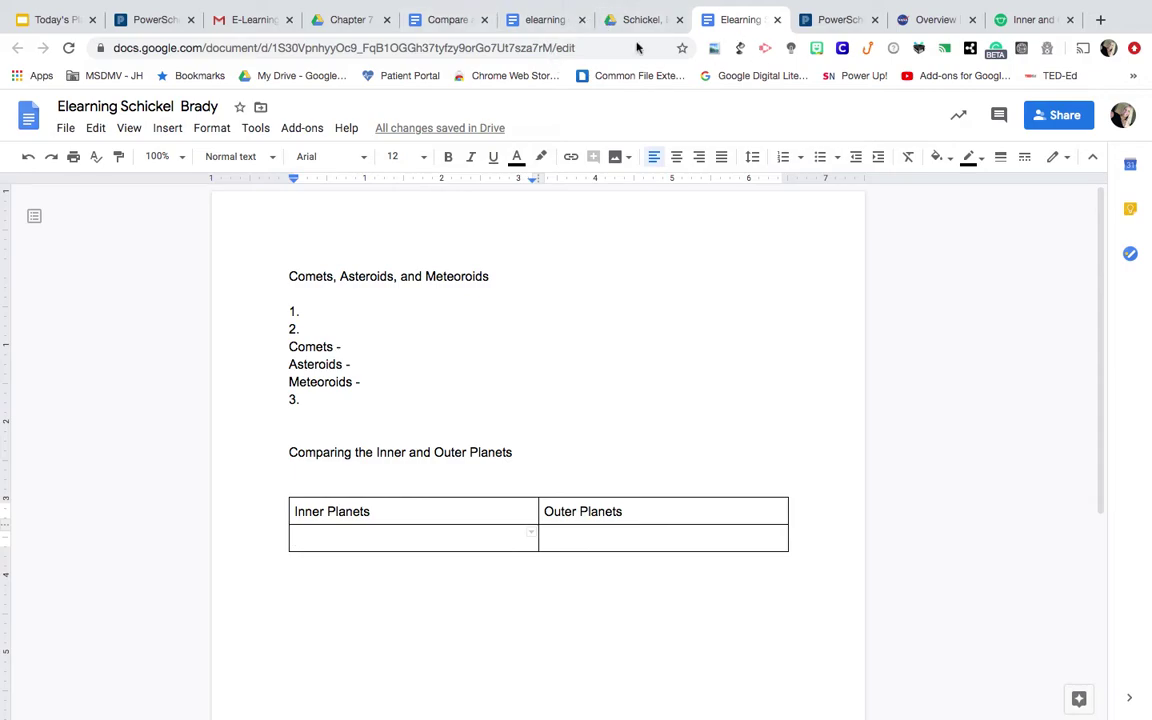
click(438, 20)
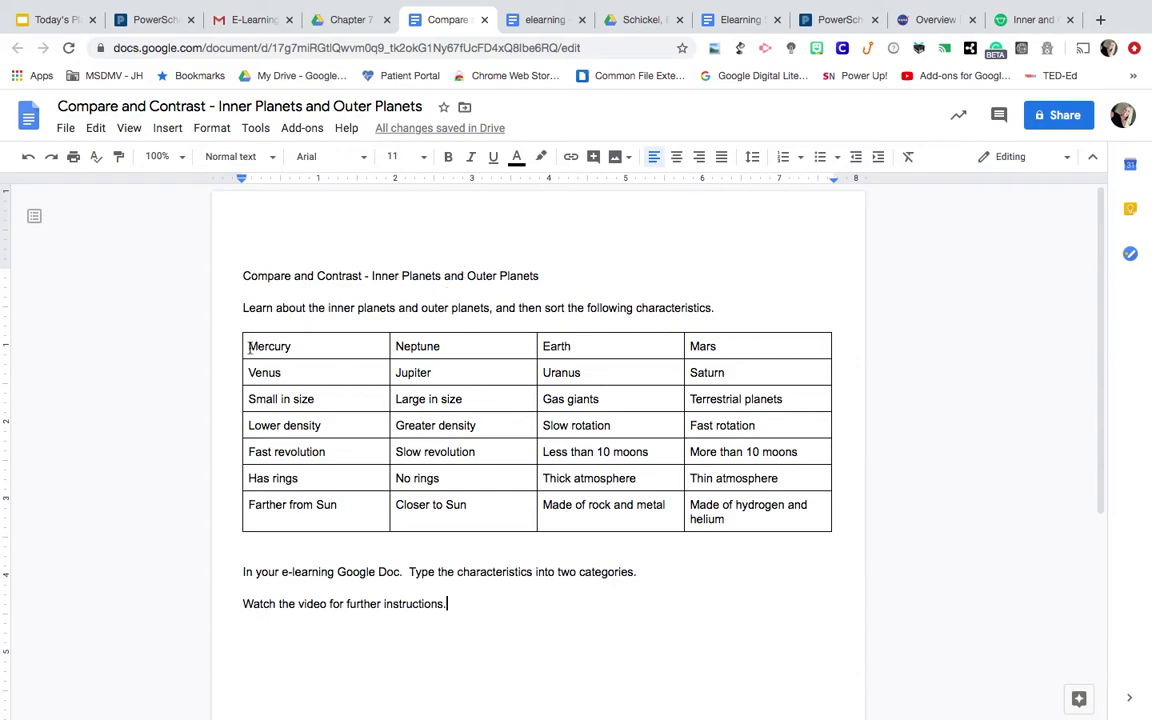
drag(264, 345, 324, 343)
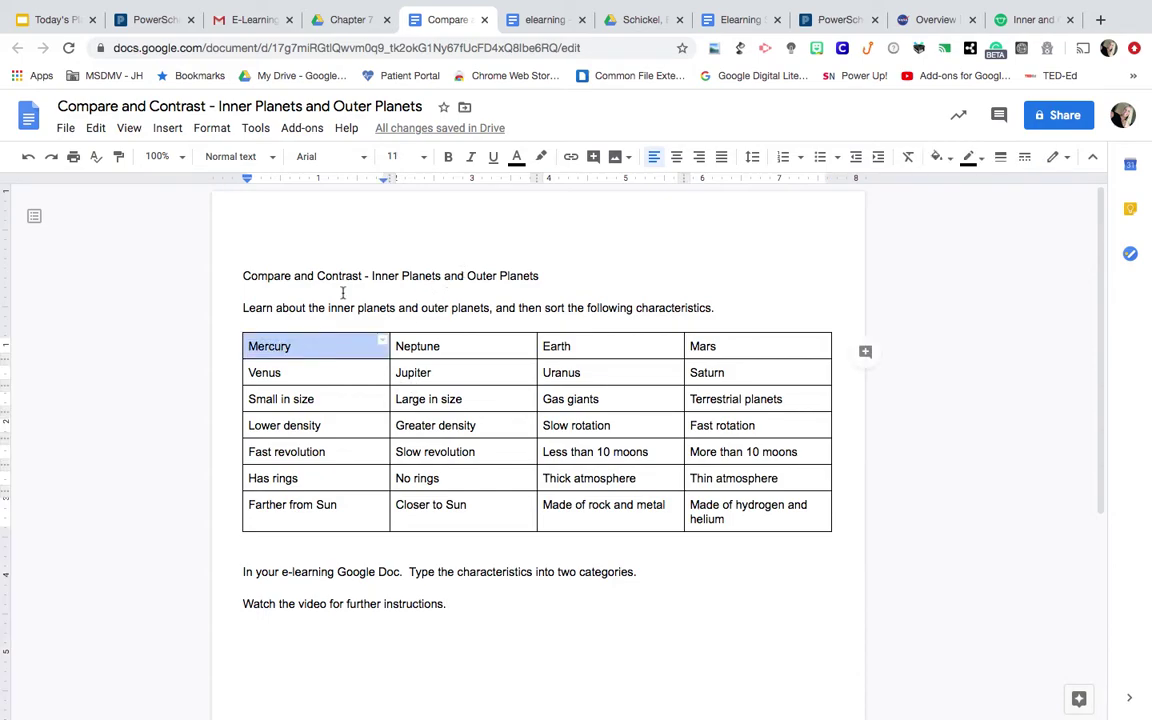
click(540, 20)
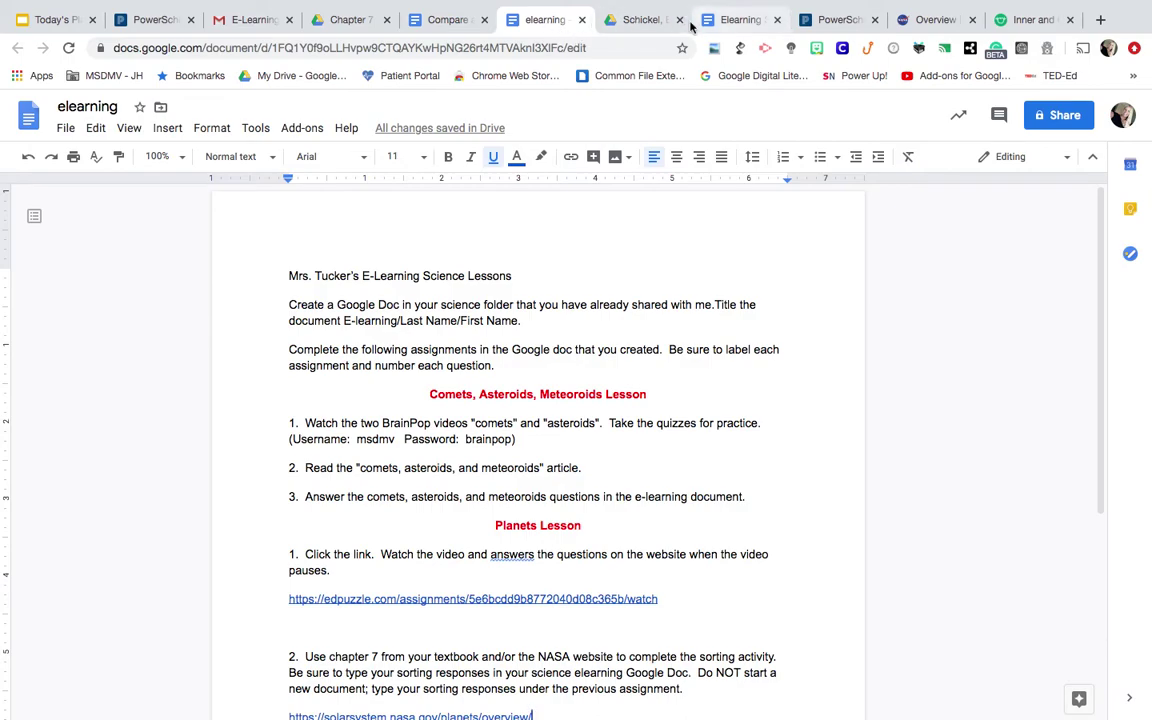
click(747, 28)
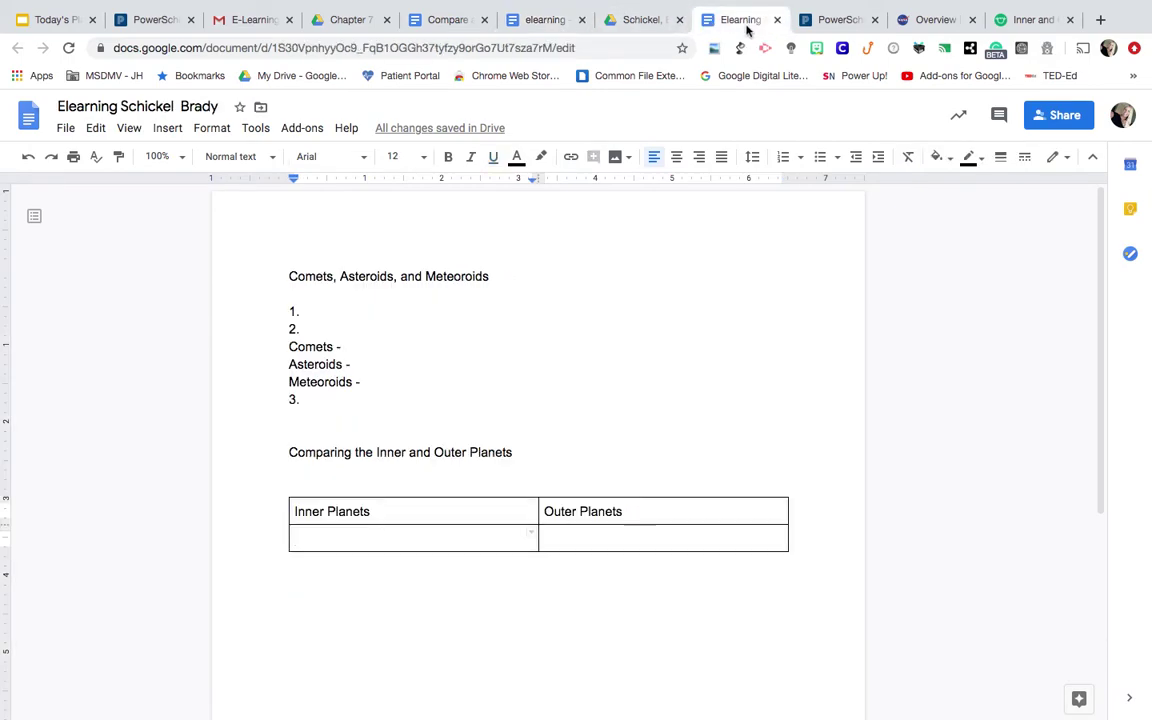
text(Mercury)
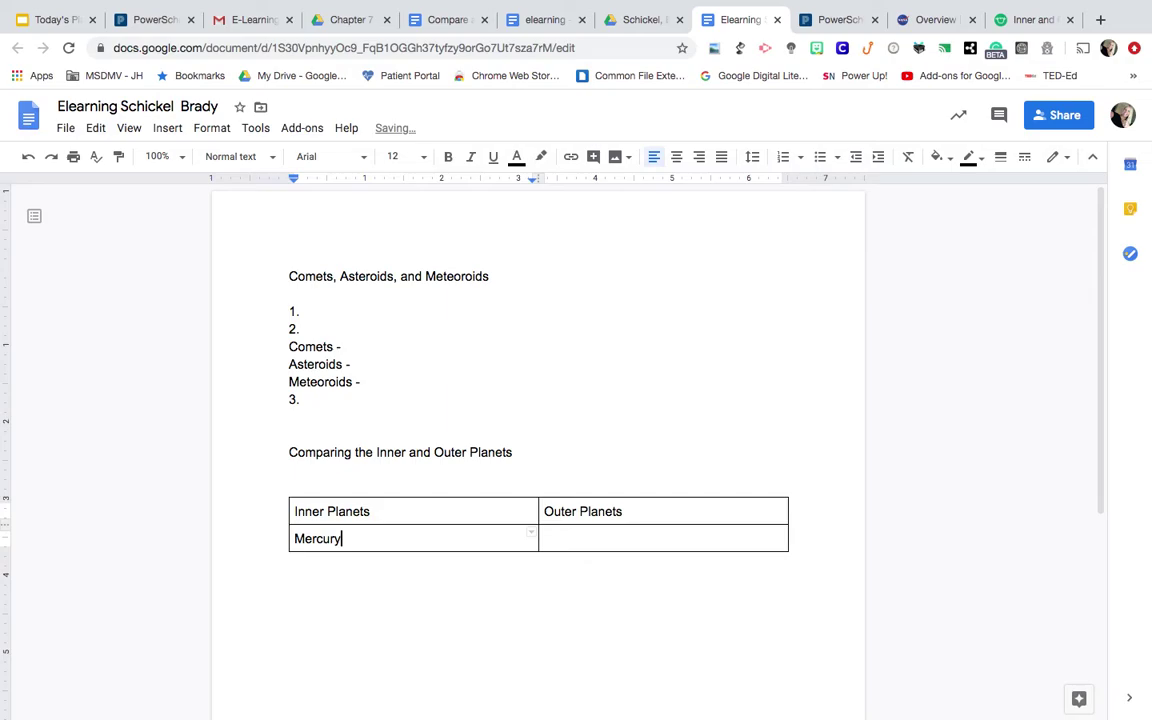
- Pick Neptune from the Compare and Contrast table and enter it under Outer Planets in the student's e-learning document
click(450, 24)
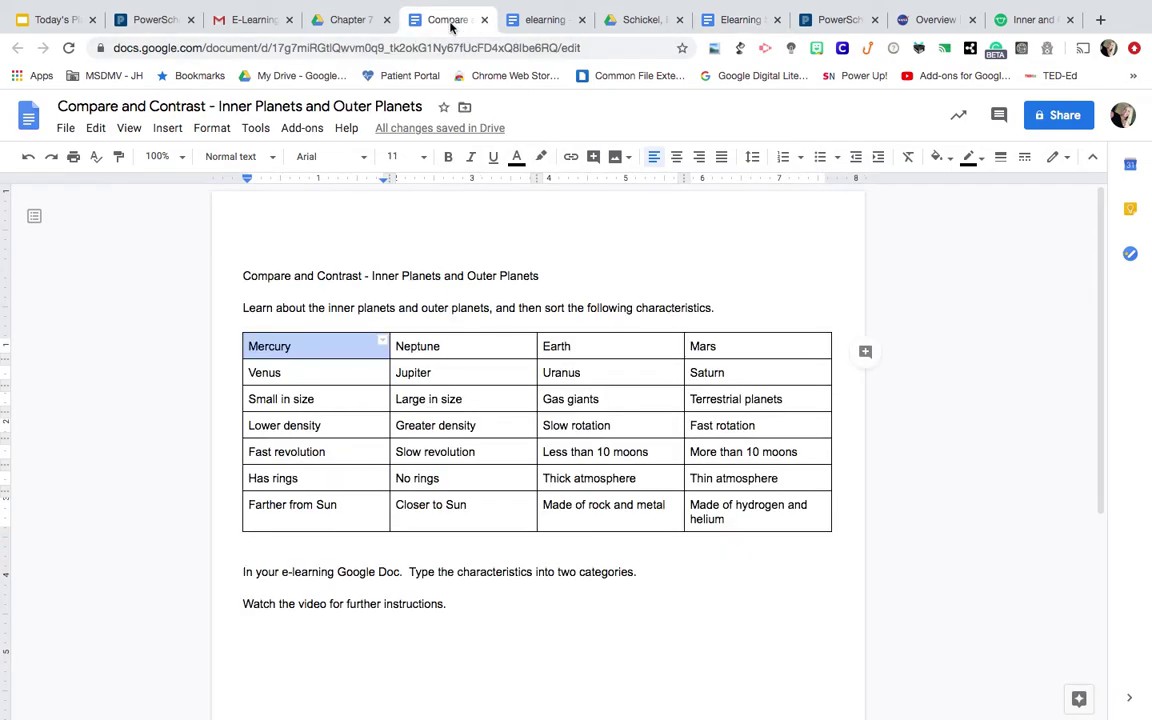
double_click(456, 346)
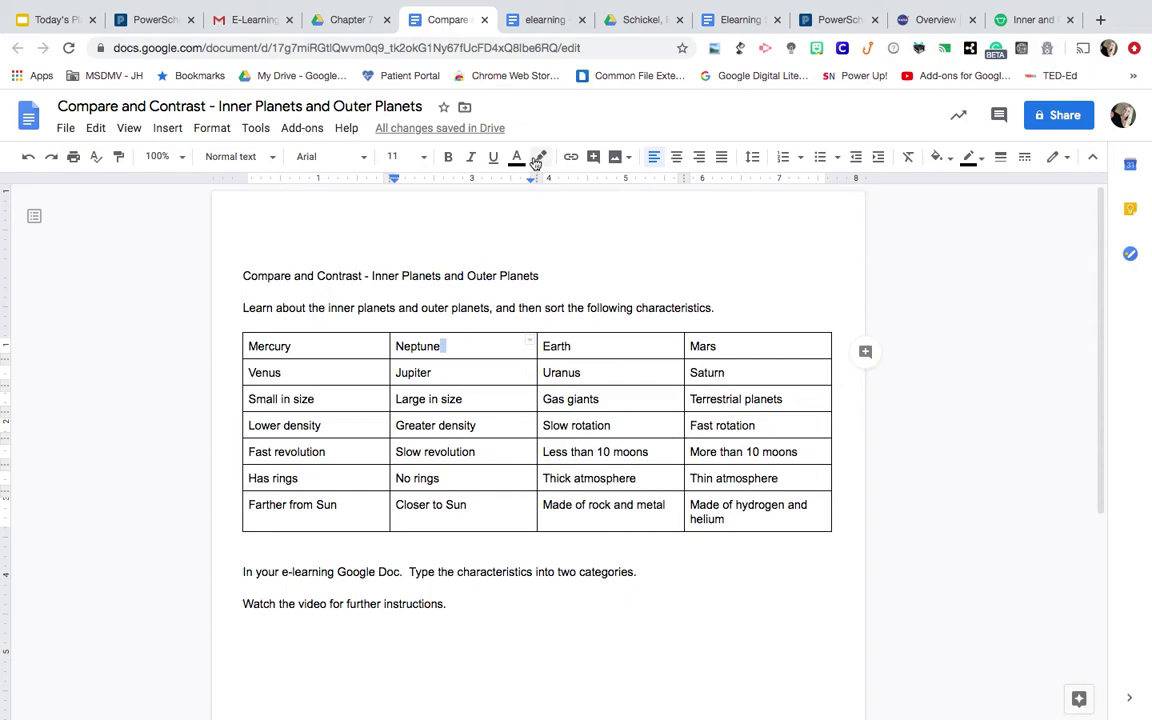
click(551, 21)
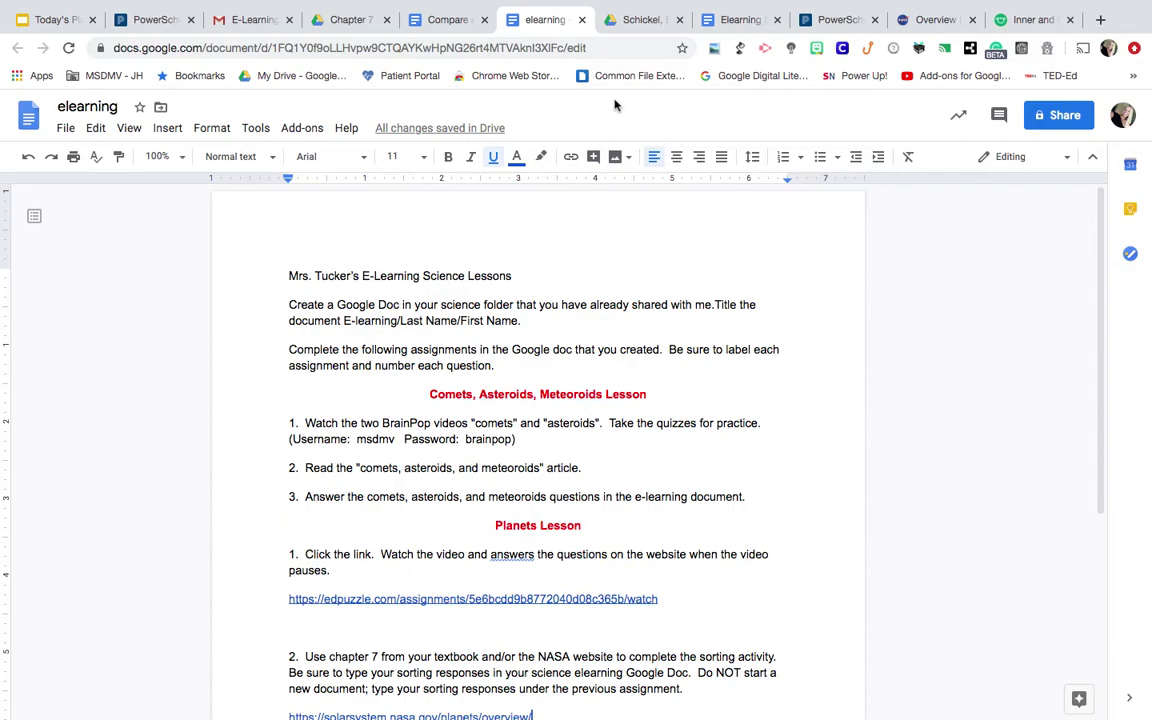
click(730, 20)
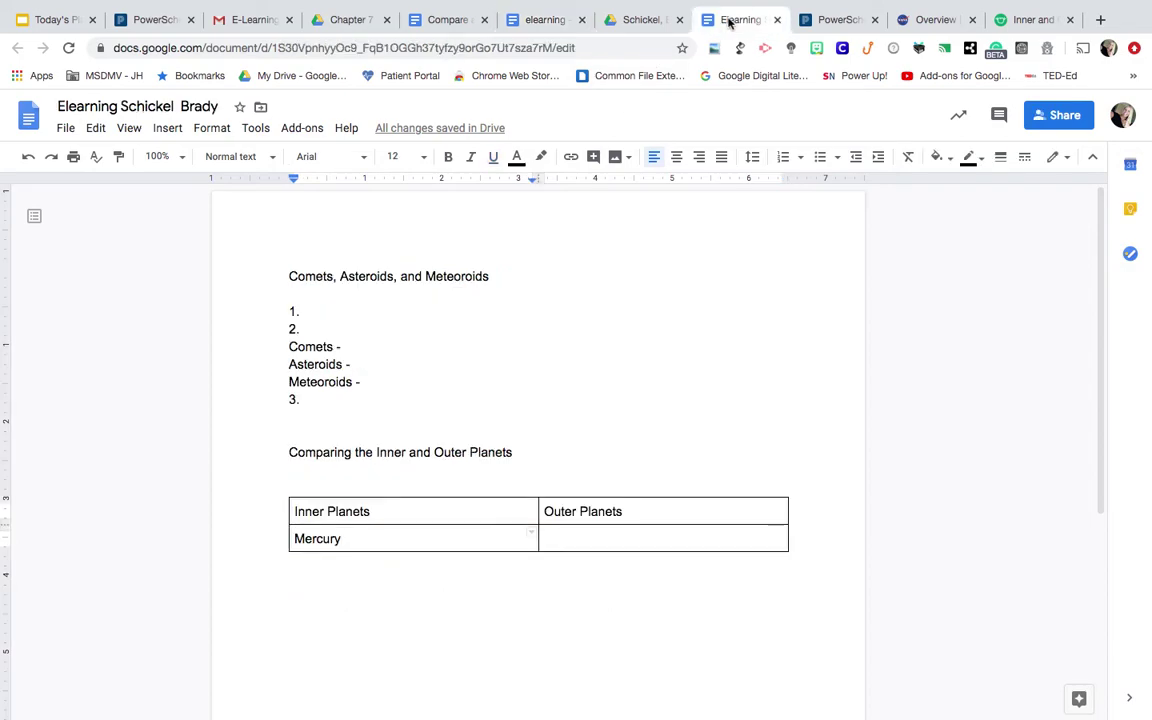
click(681, 536)
text(Neptune)
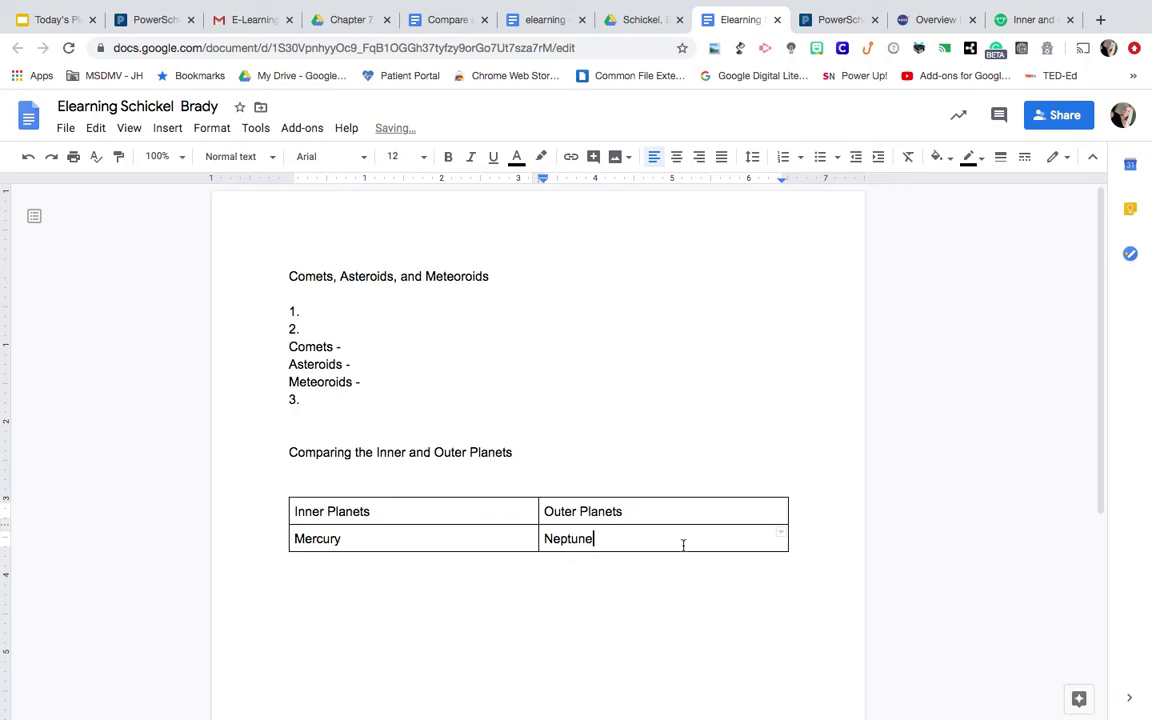
- Add "Closer to the Sun" on a new line below Mercury, taking the characteristic from the Compare and Contrast table
click(483, 545)
key(Return)
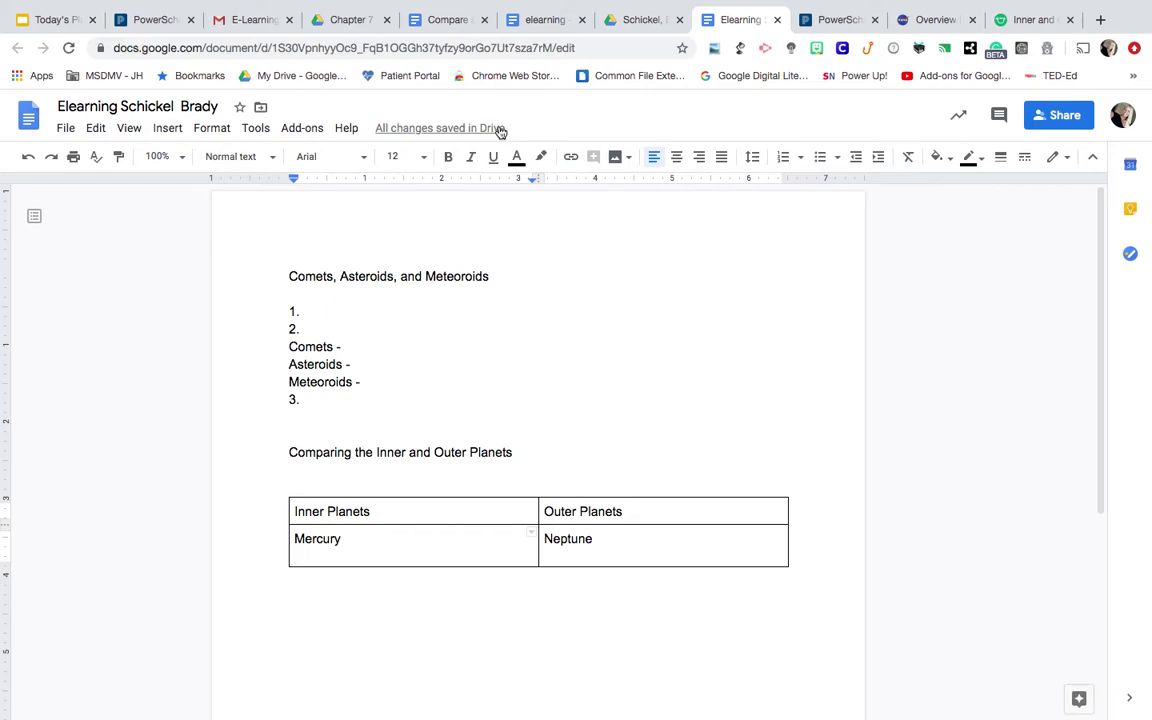
click(452, 22)
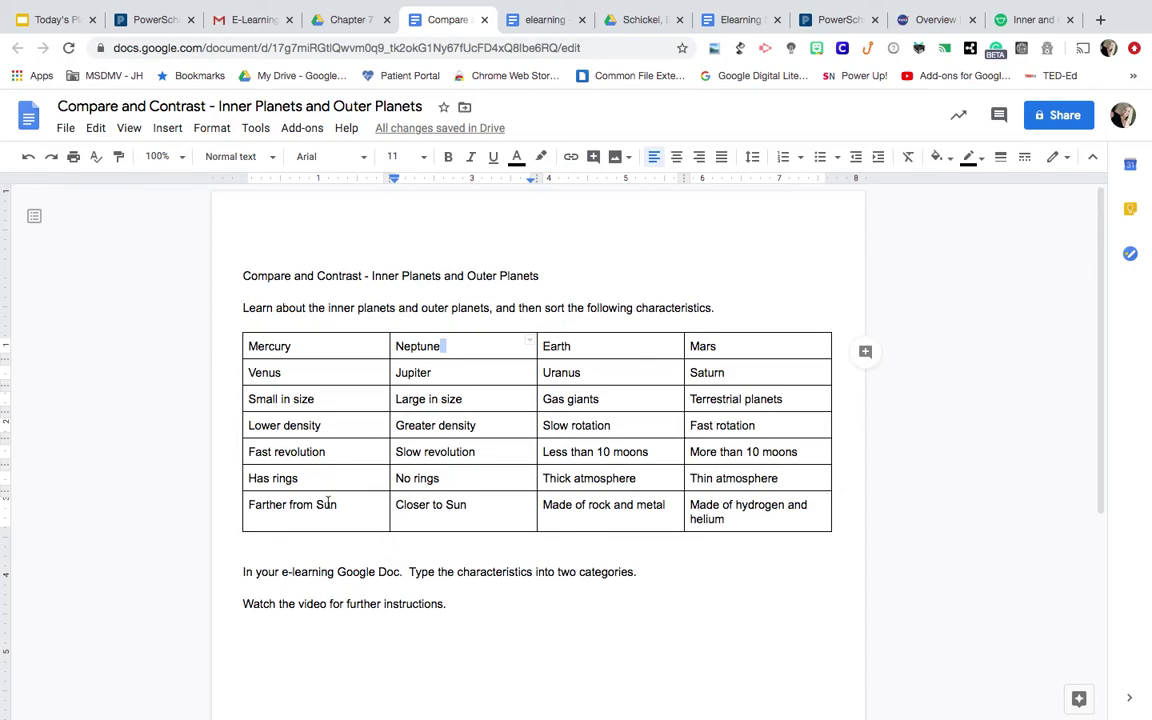
drag(396, 506, 494, 512)
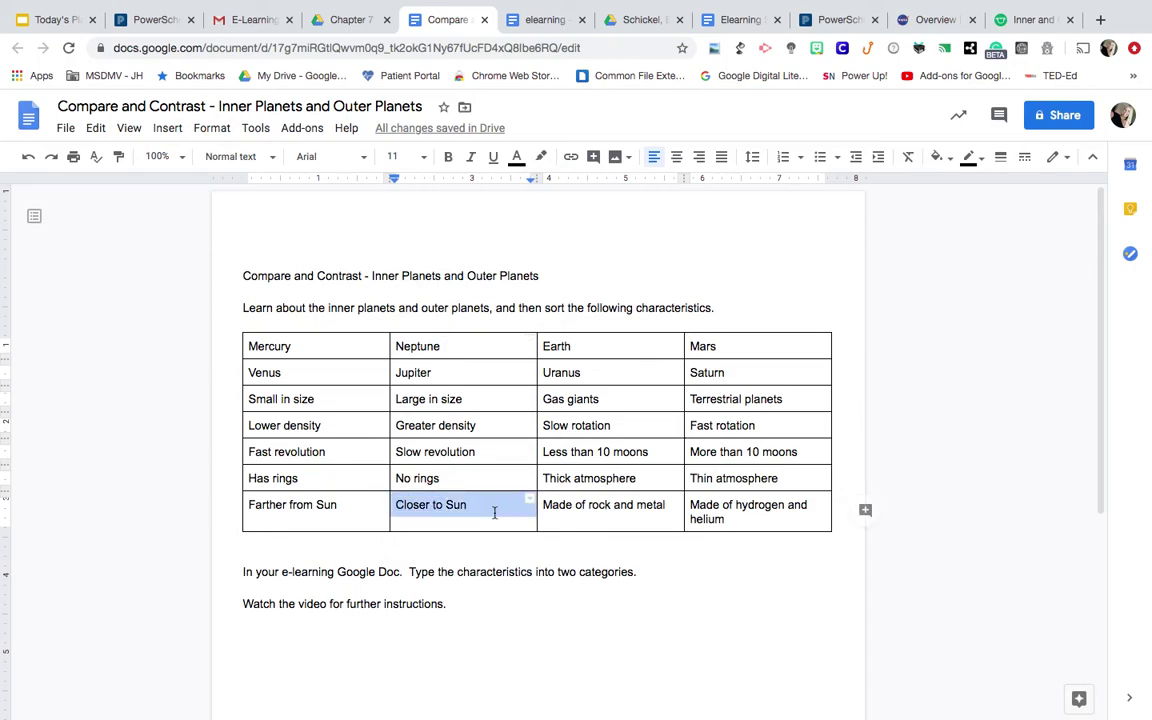
click(538, 24)
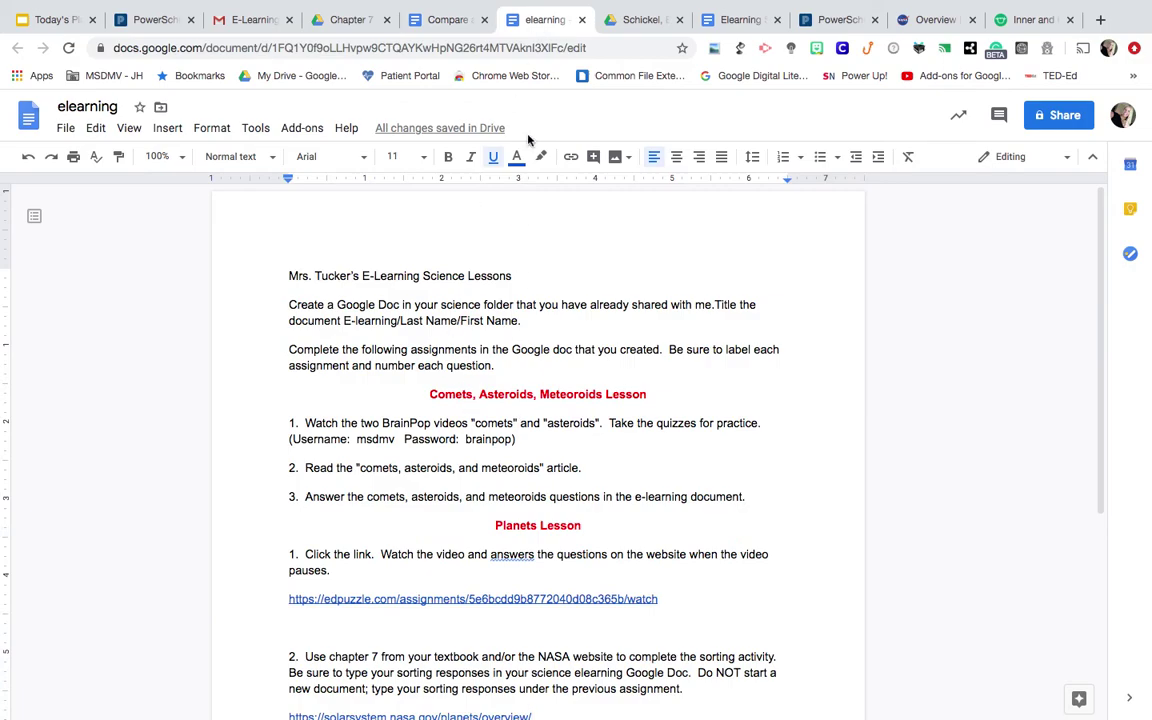
click(728, 19)
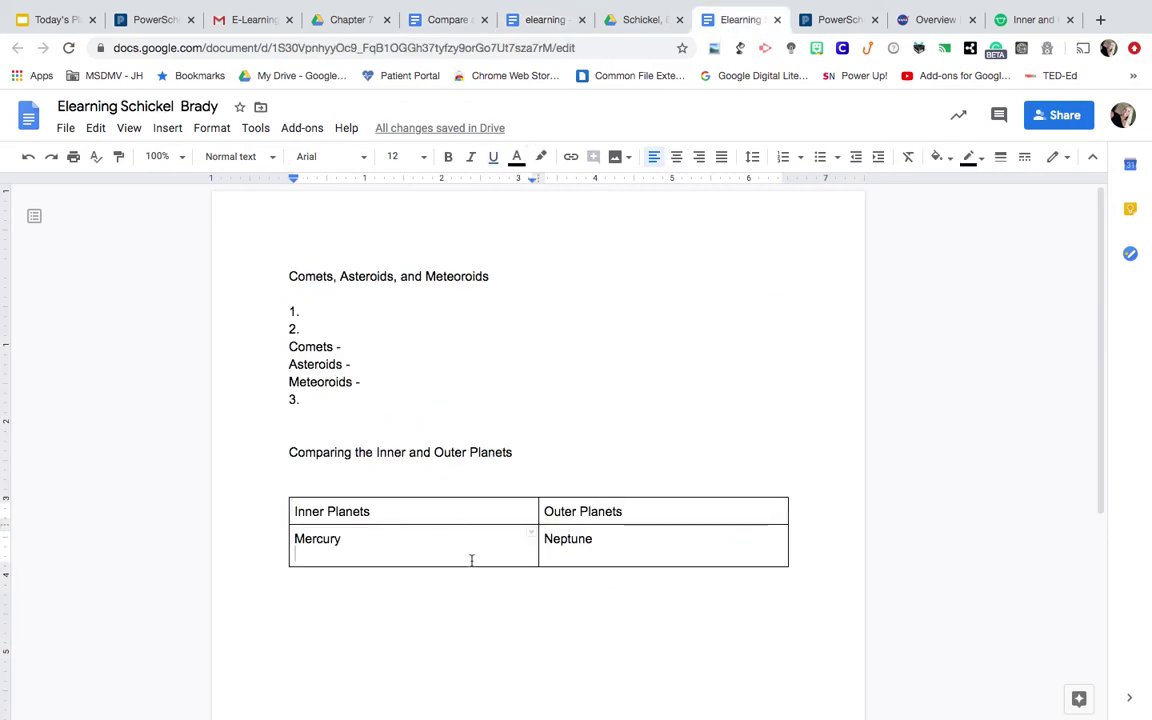
text(Closer to the )
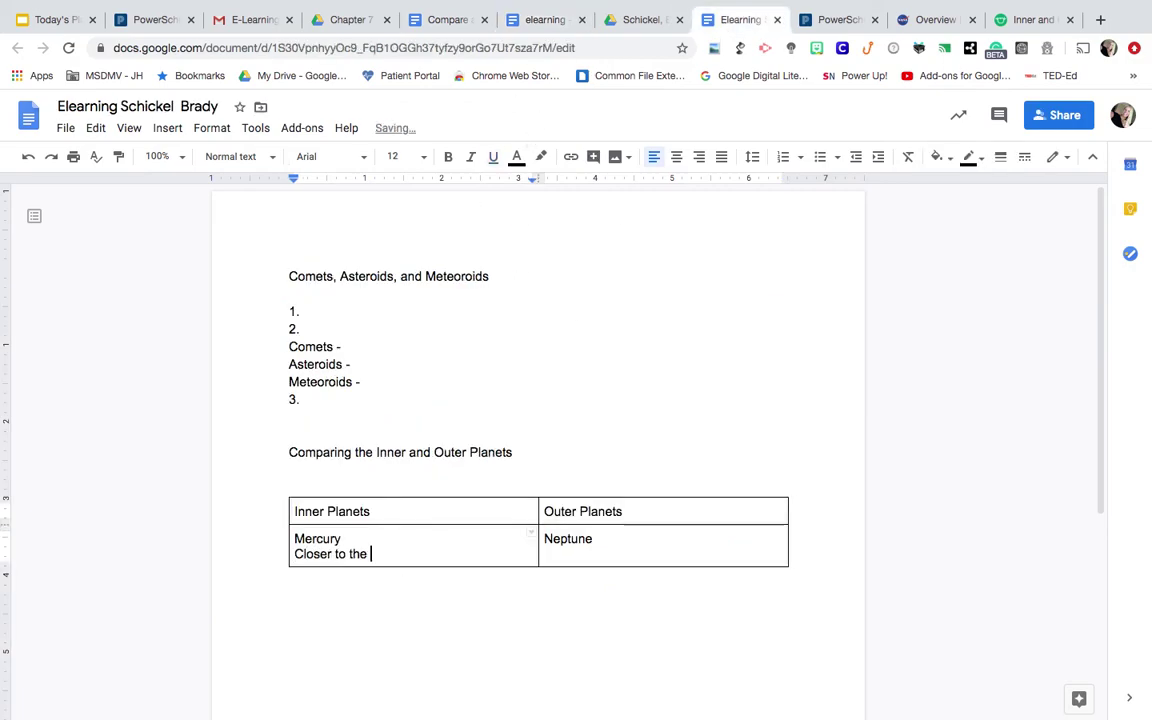
text(Sun)
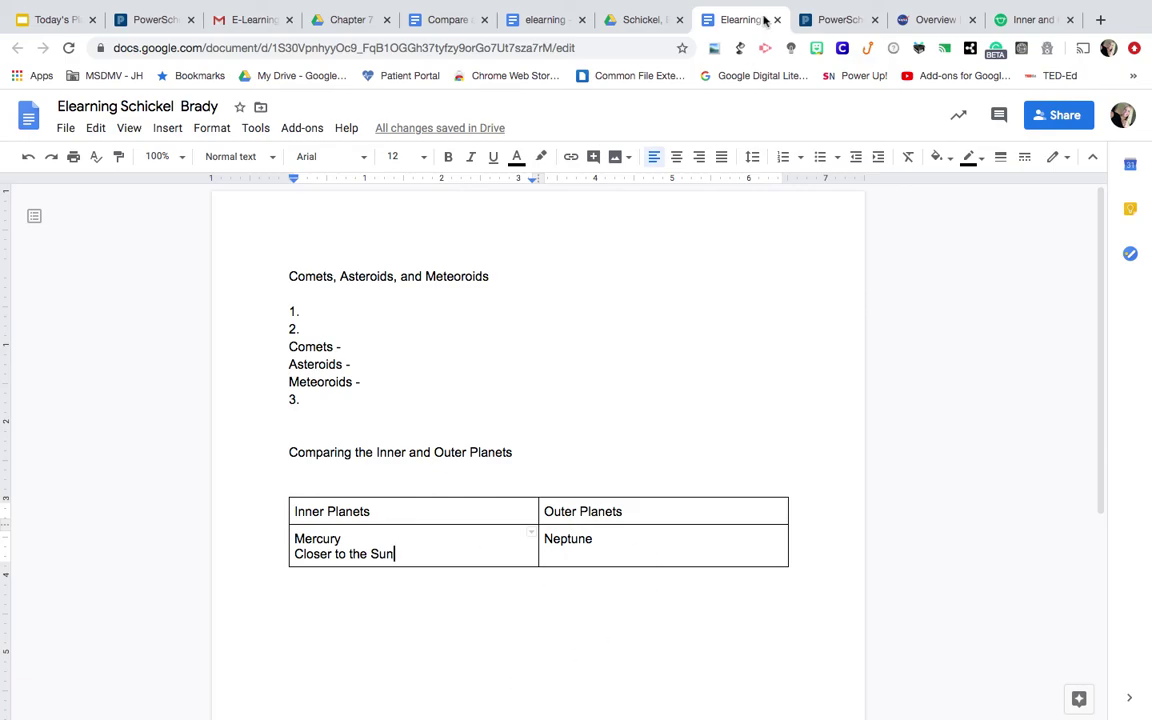
key(ctrl+Left)
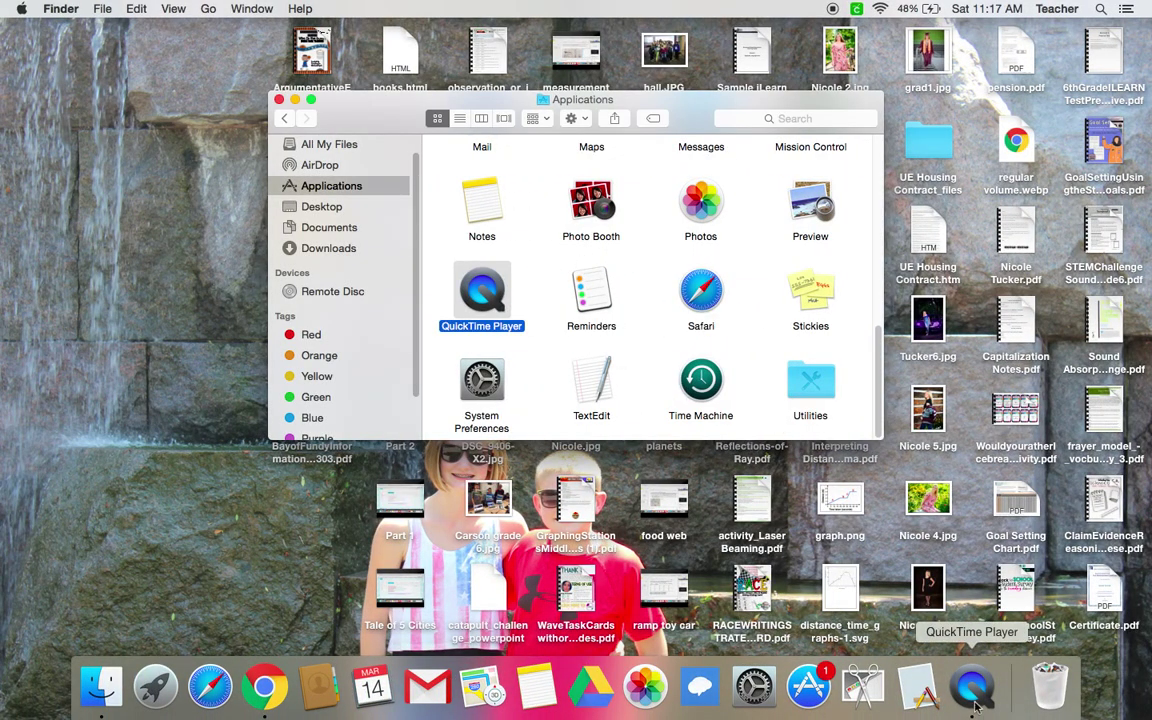
click(974, 696)
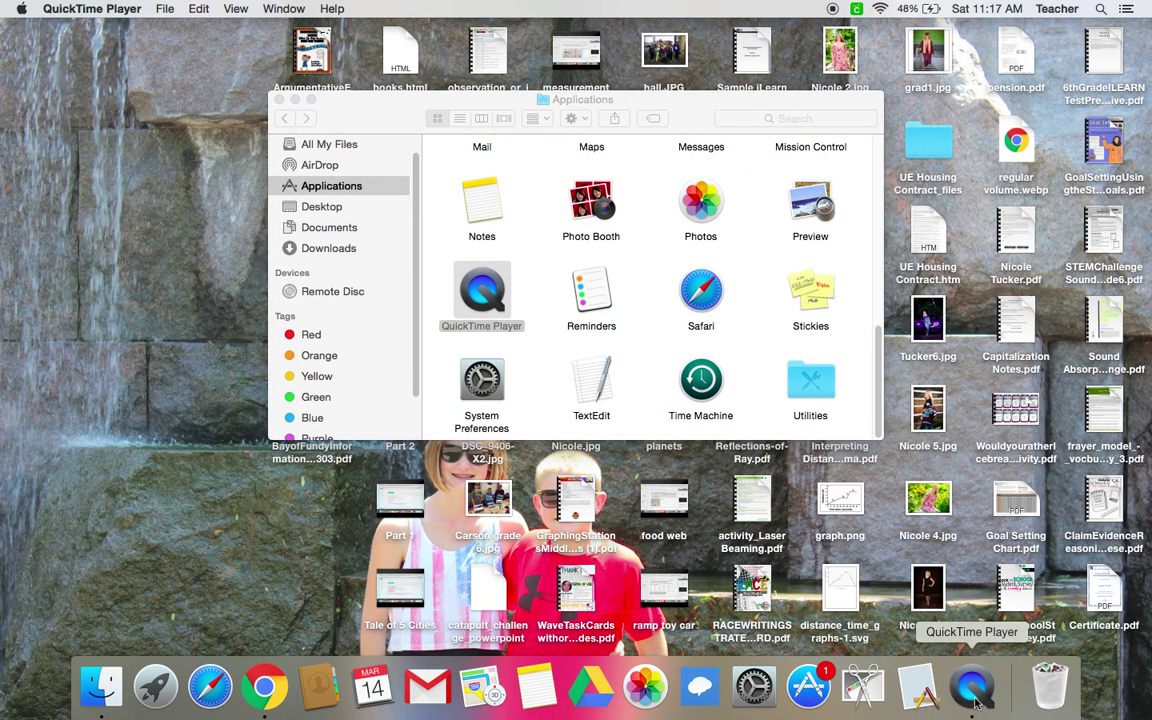
click(477, 289)
right_click(477, 289)
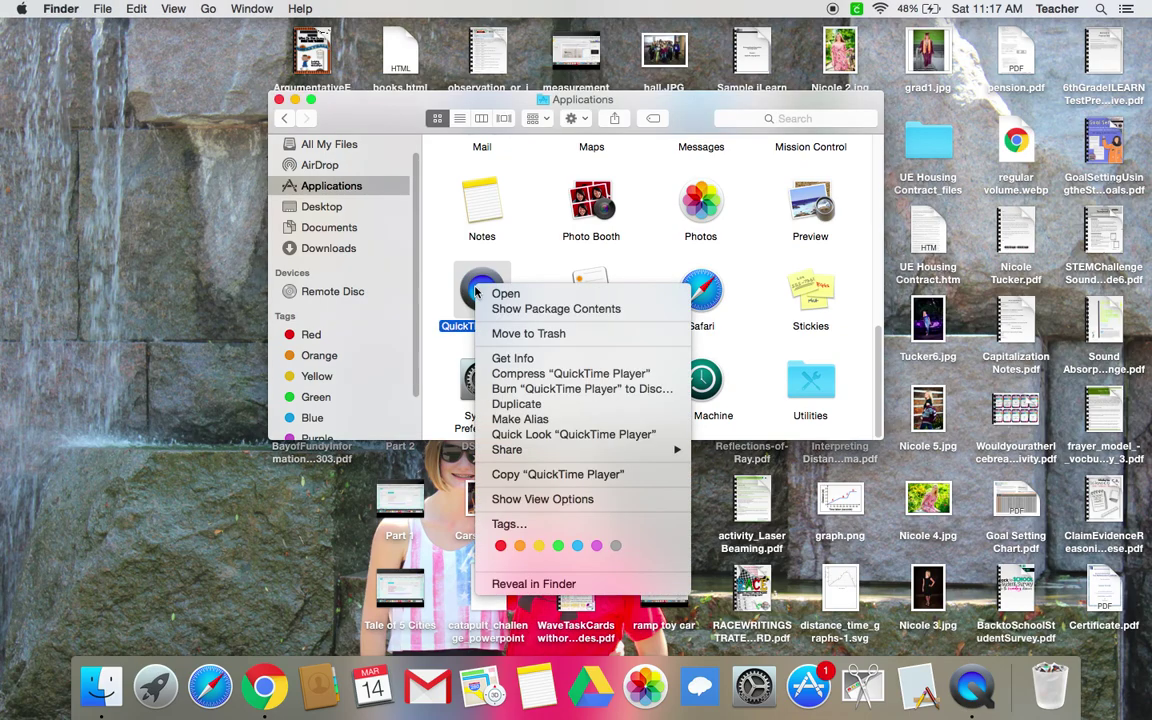
click(232, 350)
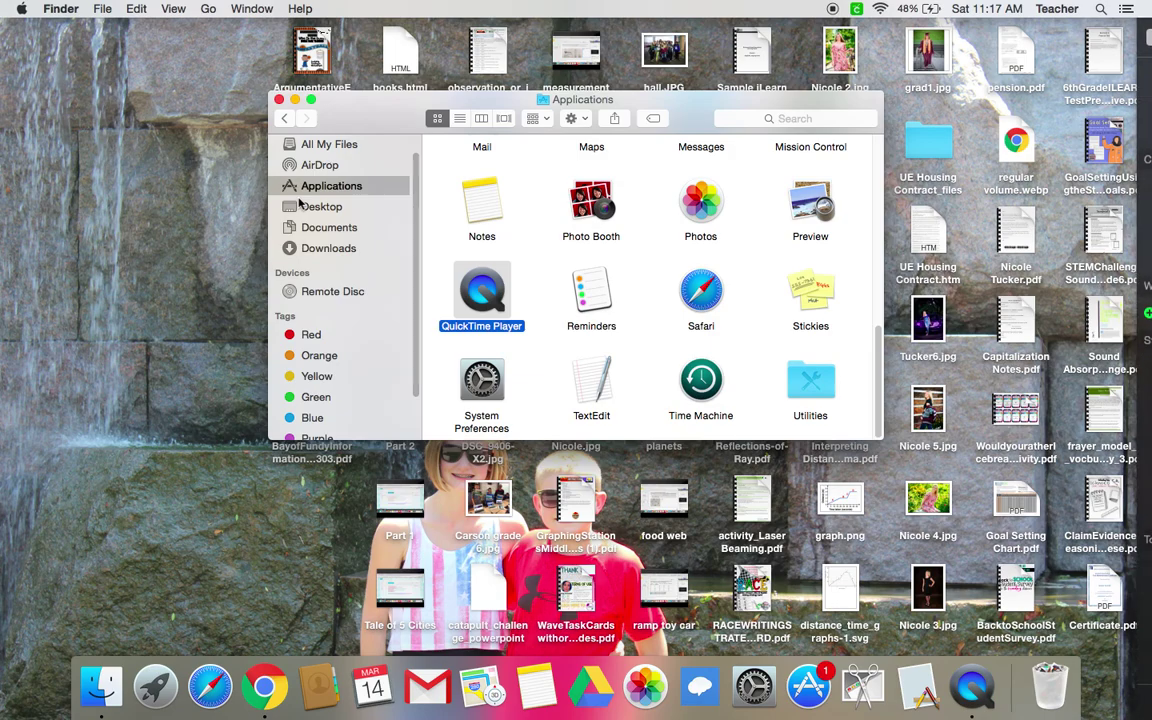
right_click(973, 688)
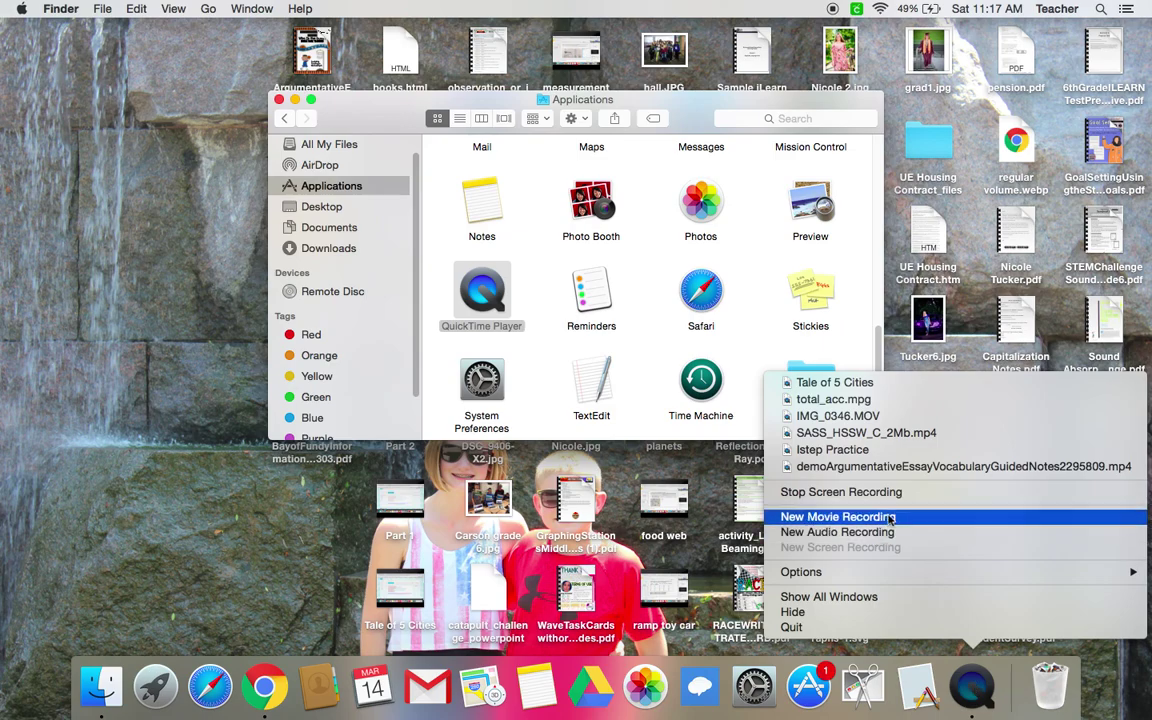